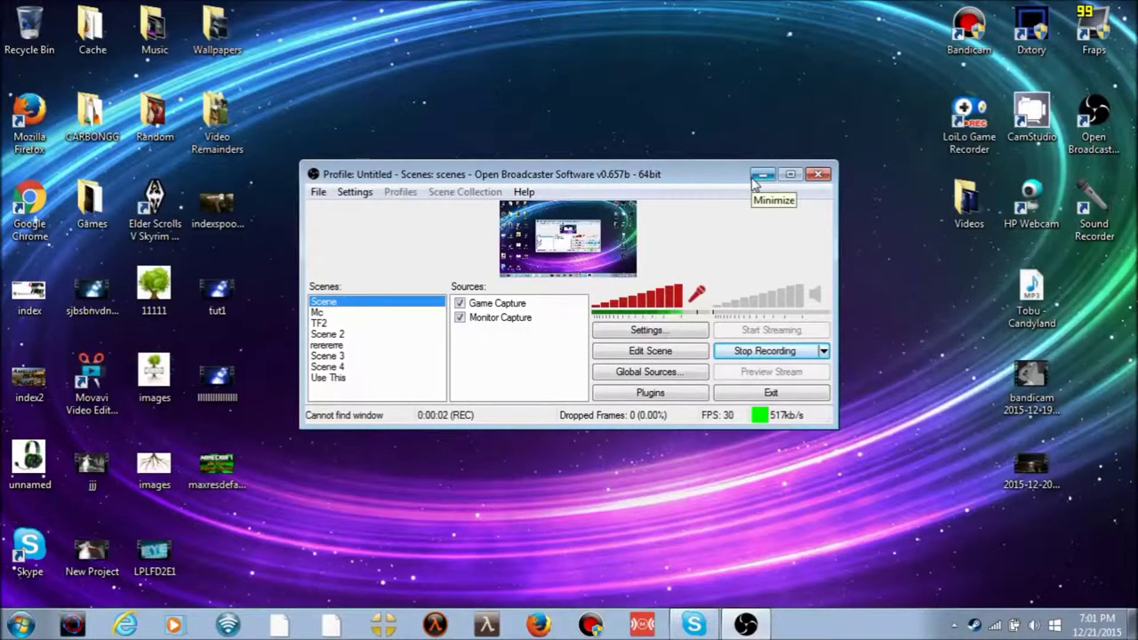
- Search Google for "Minecraft maps" and open the minecraftmaps.com site from the results
click(762, 175)
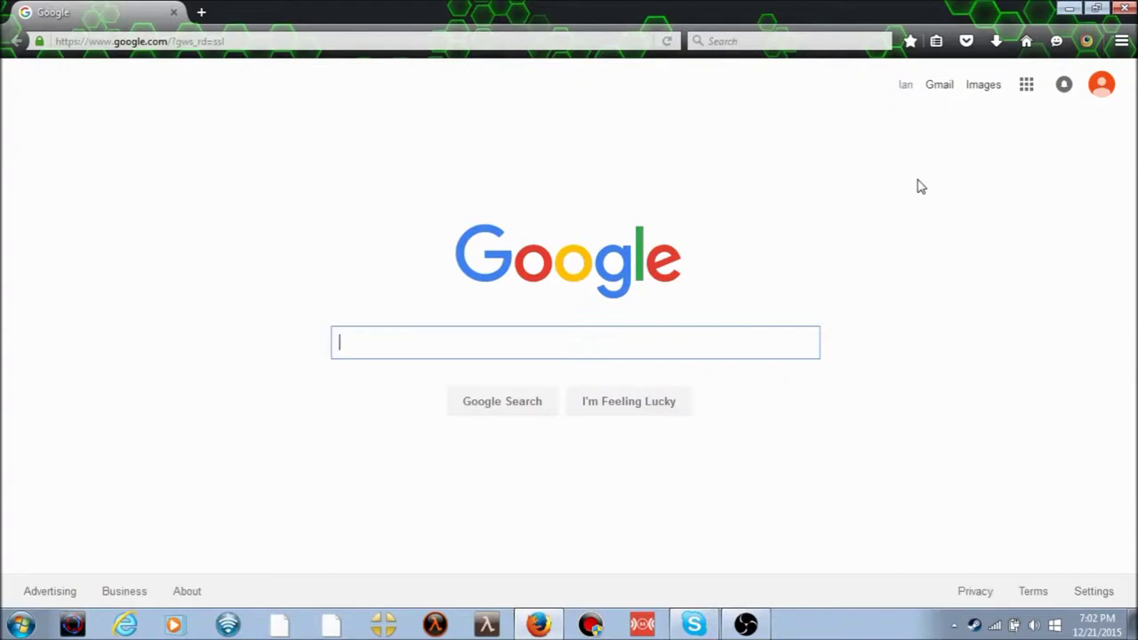
text(Minecraf)
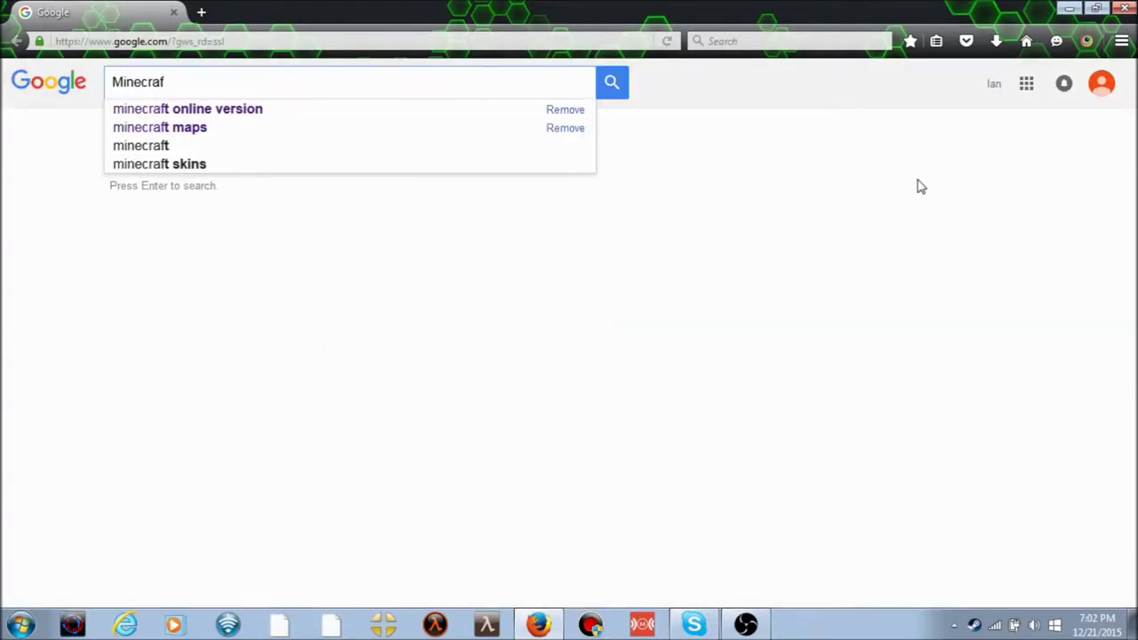
text(t maps)
key(Return)
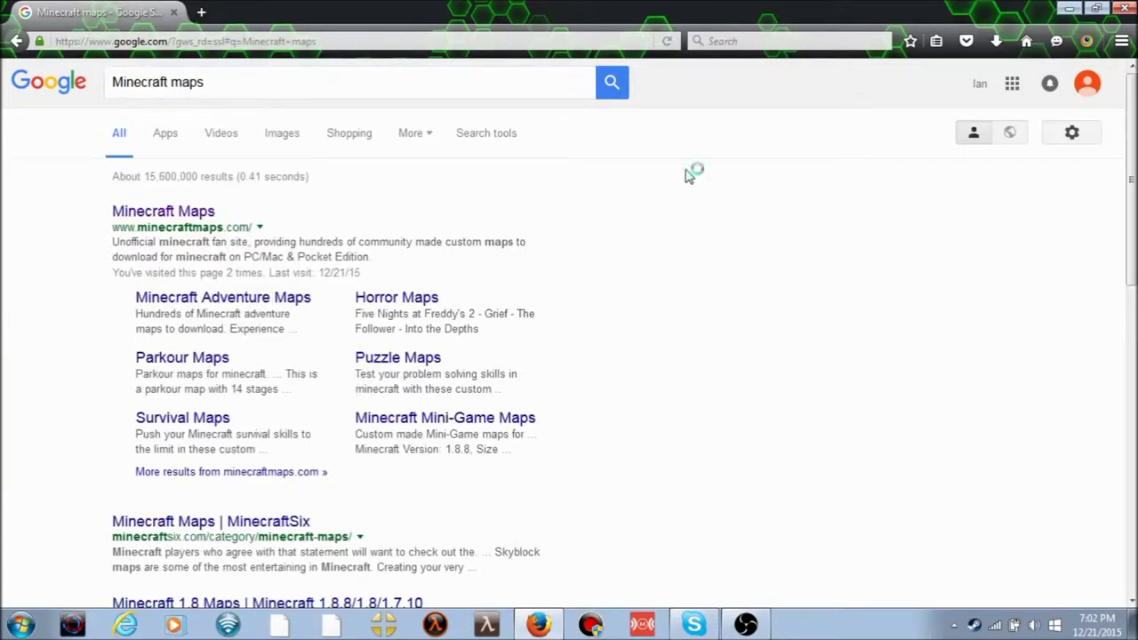
click(167, 210)
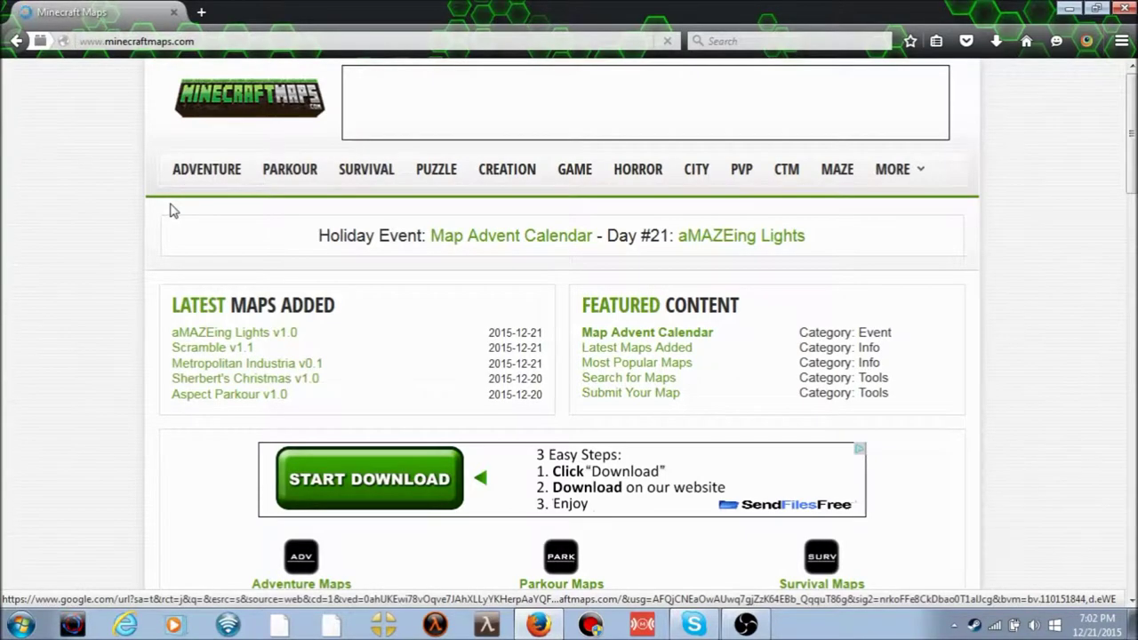
- Browse the Creation Maps category and open the page of the LakeShore map
scroll(203, 178, down, 4)
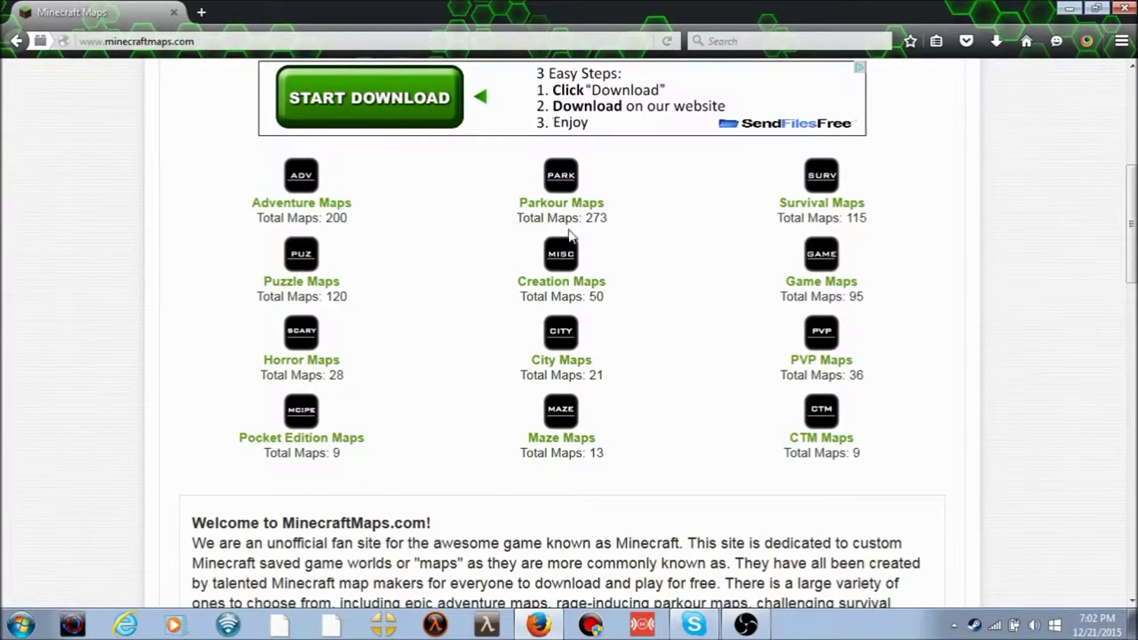
click(561, 280)
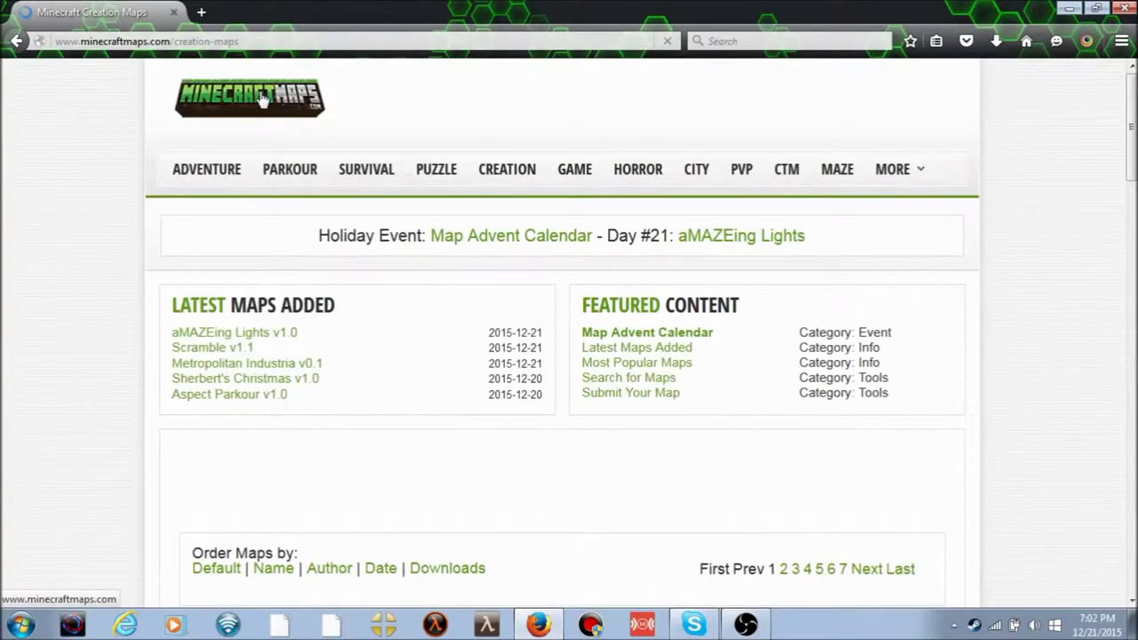
scroll(259, 98, down, 6)
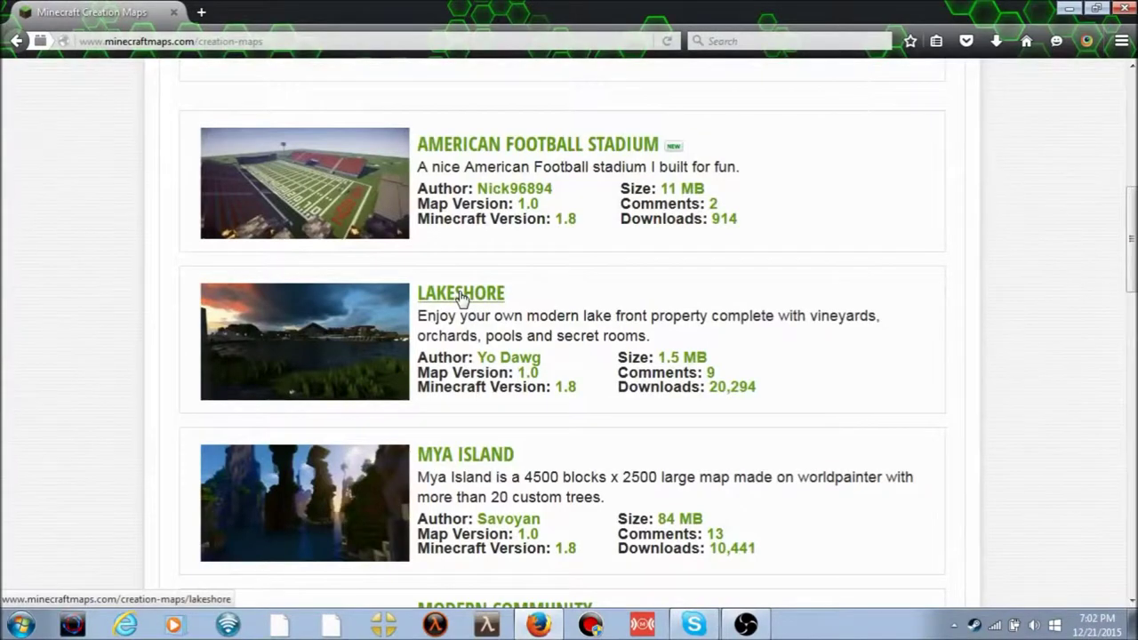
click(461, 294)
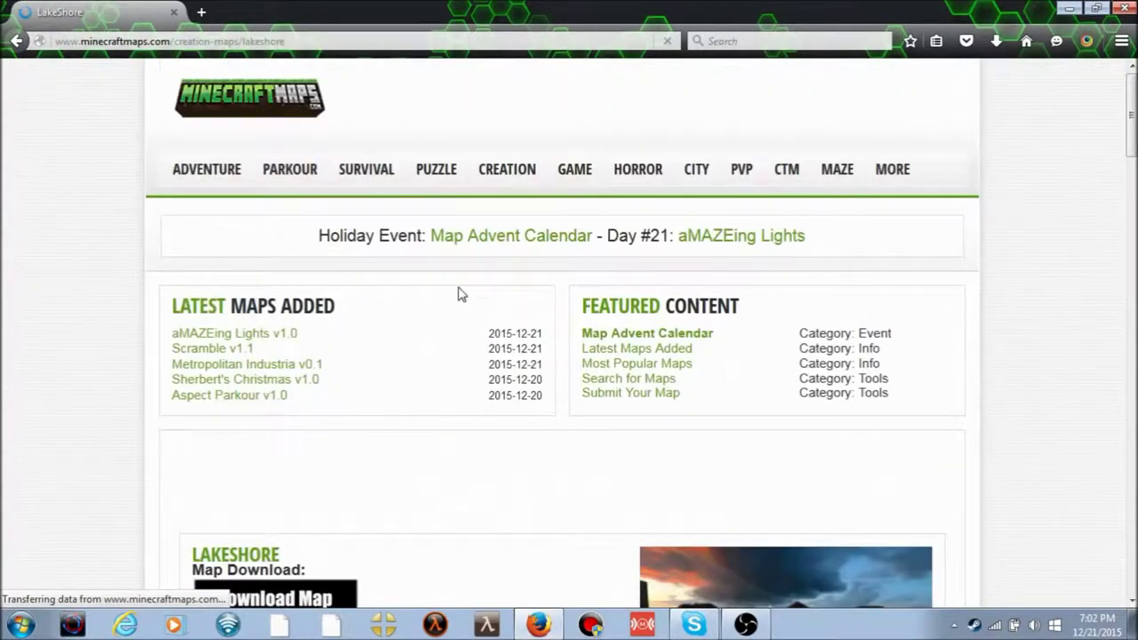
- Follow the LakeShore map's download link, skip the AdFly ad, and save LakeShore.zip from MediaFire
scroll(462, 293, down, 5)
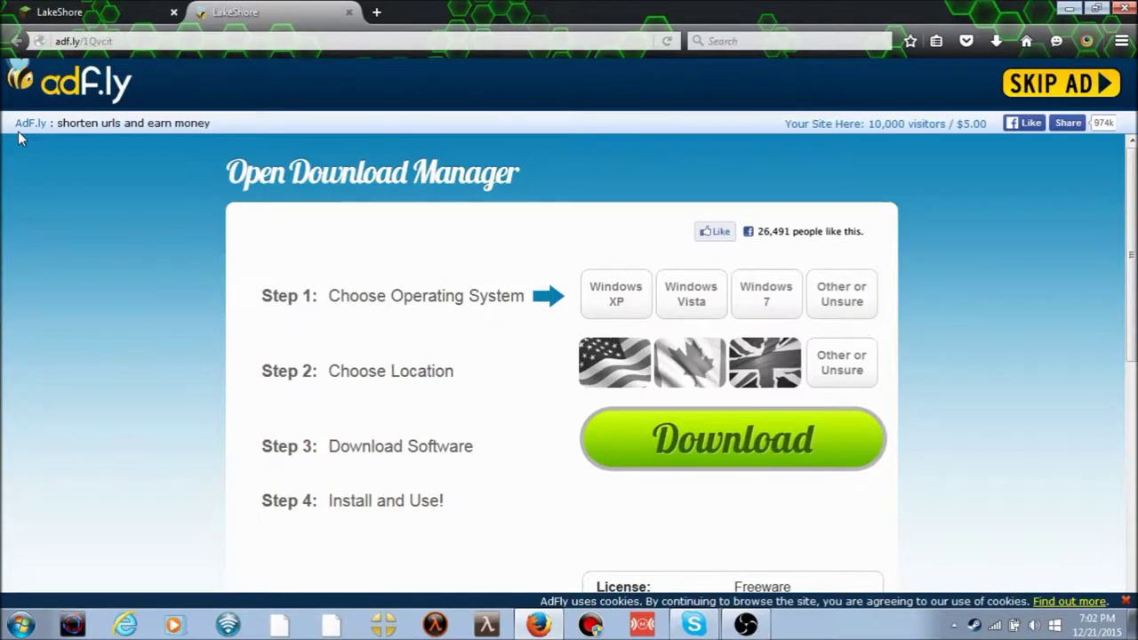
click(1085, 93)
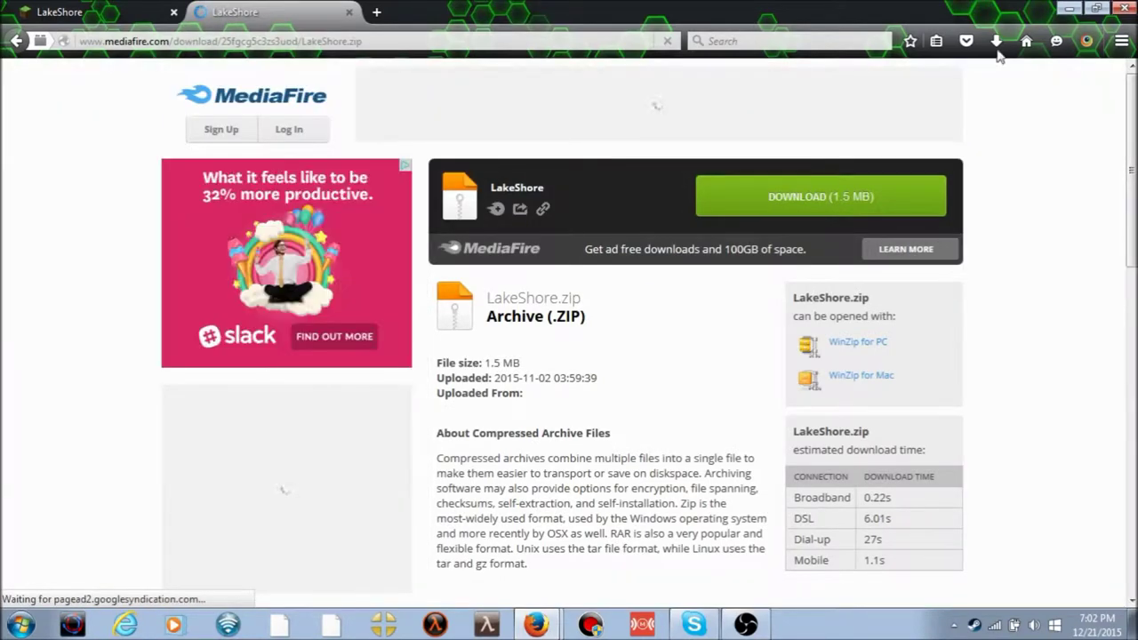
click(841, 206)
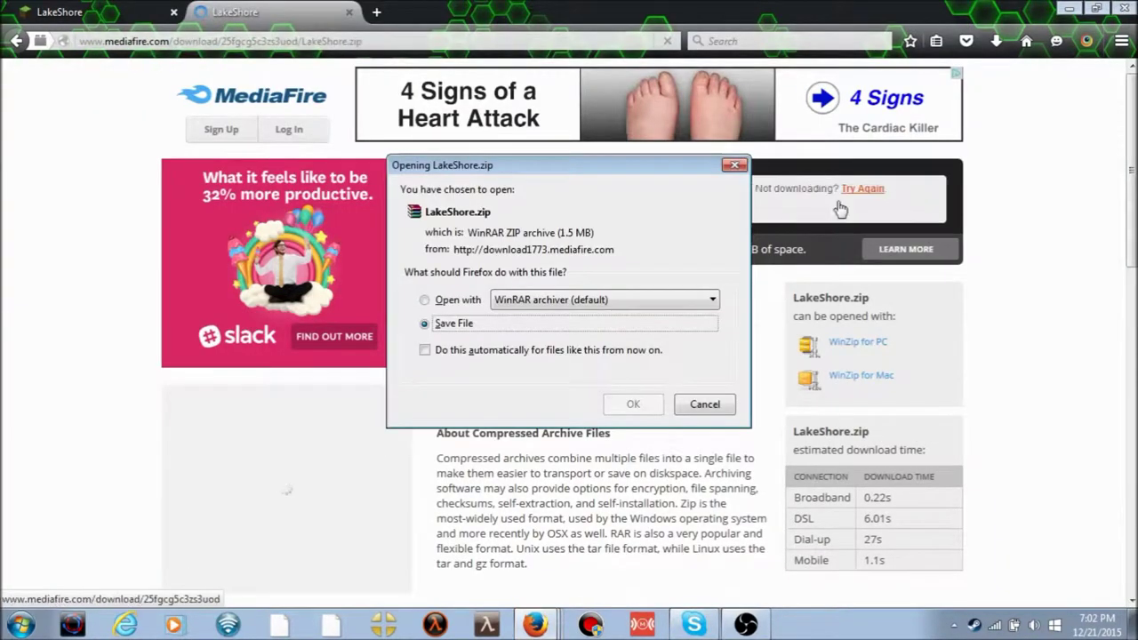
click(636, 407)
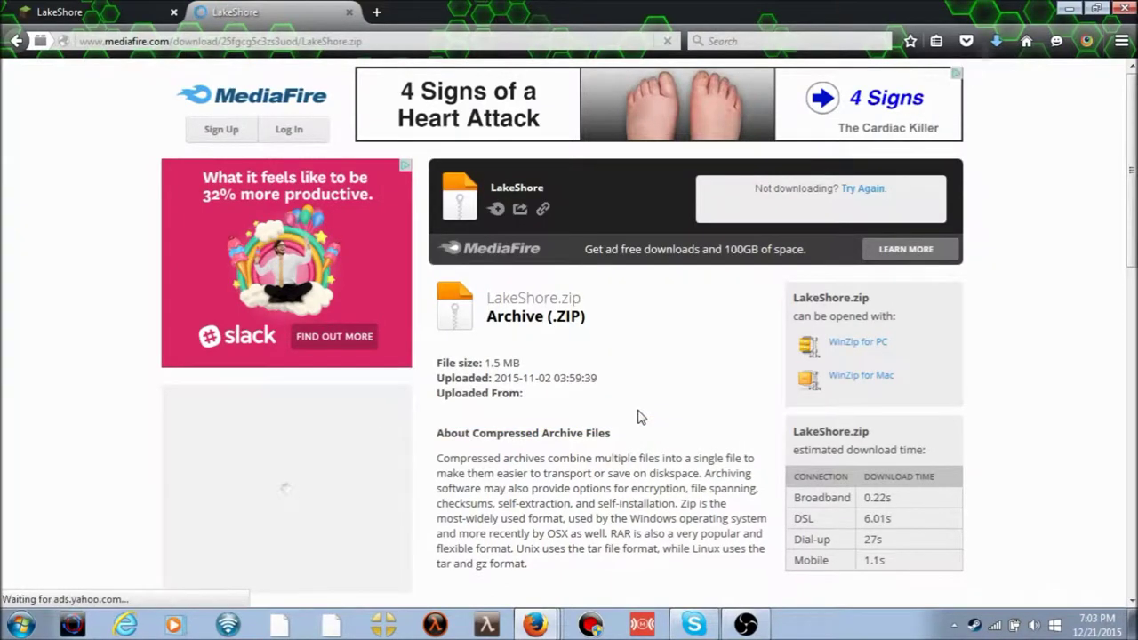
- Locate the downloaded LakeShore.zip in its download folder and open it in WinRAR
click(995, 41)
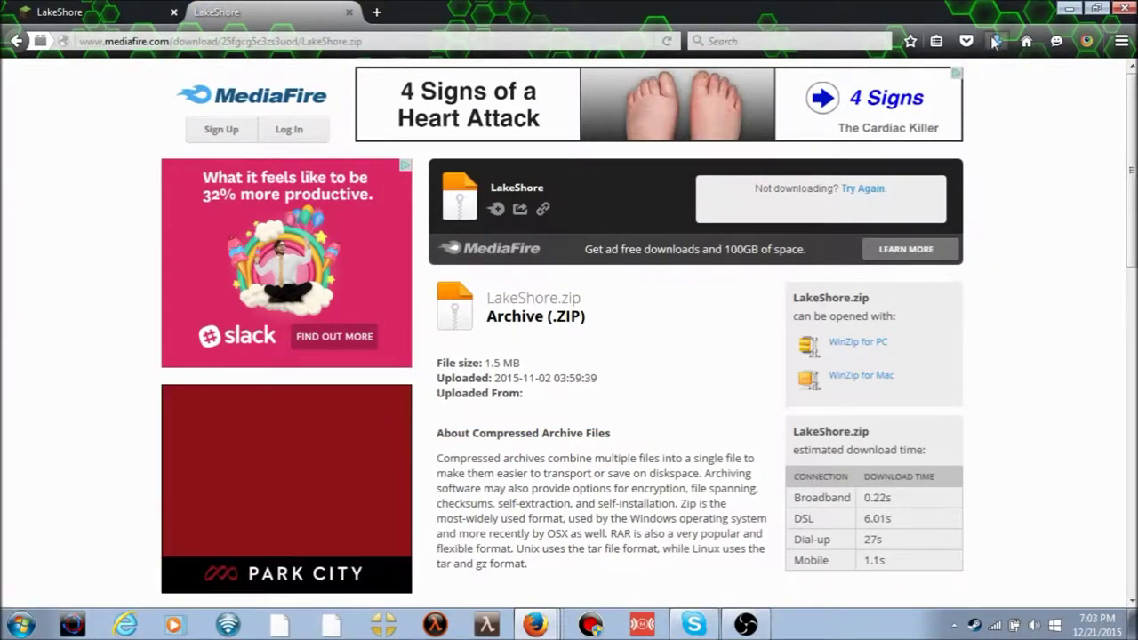
click(985, 104)
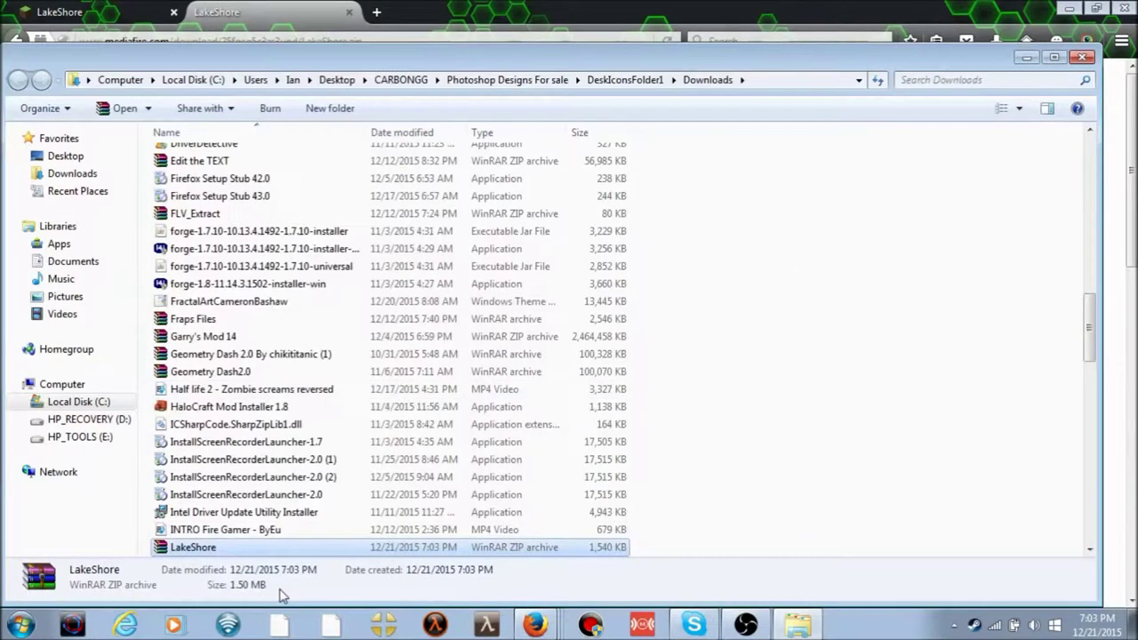
double_click(313, 547)
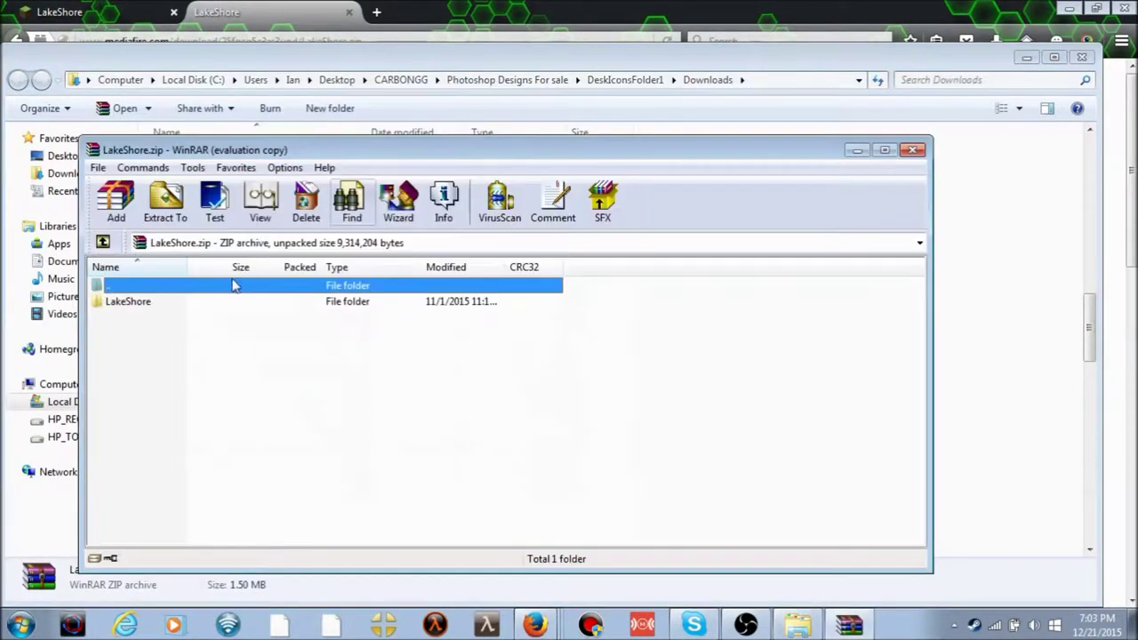
- Look inside the archive's LakeShore folder, dismissing the licence reminder, and return to the archive's root level
double_click(386, 302)
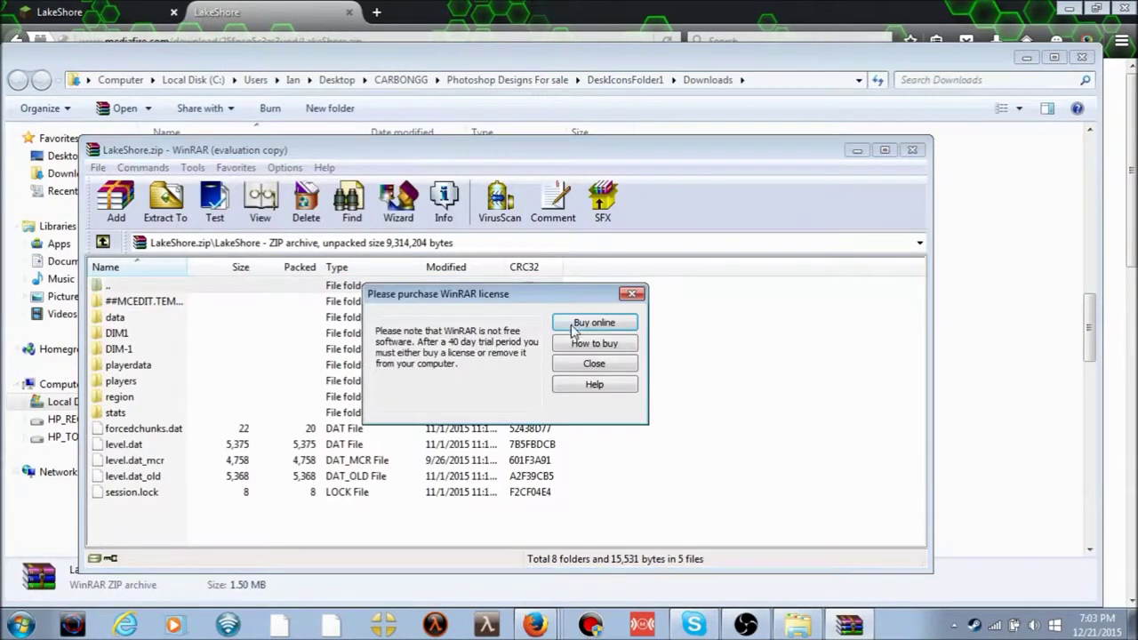
click(593, 364)
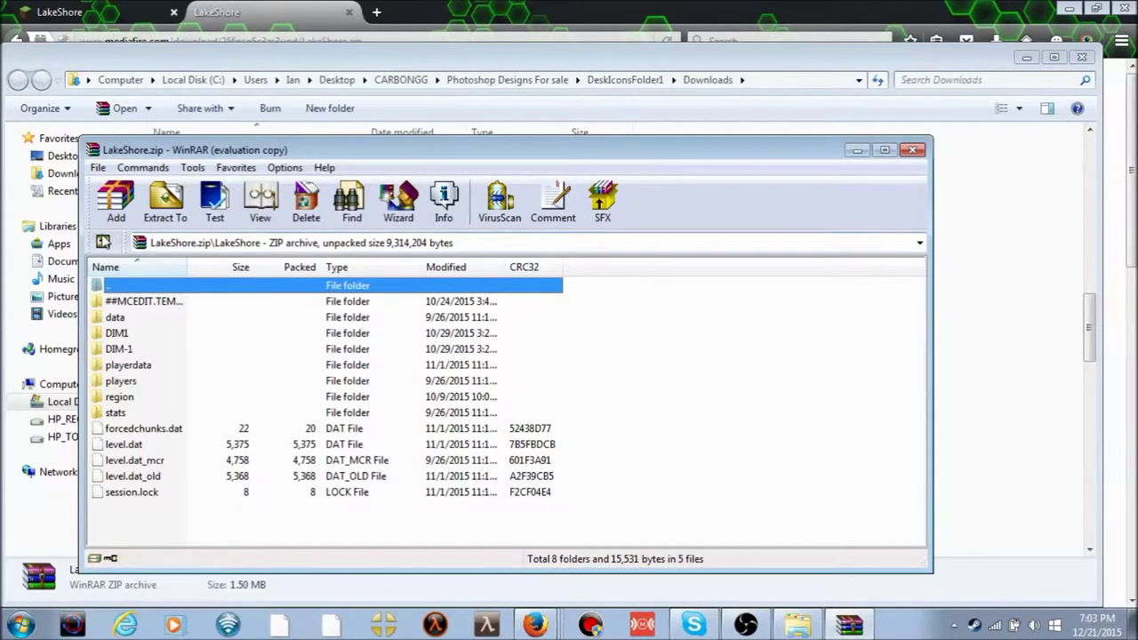
click(102, 241)
click(170, 367)
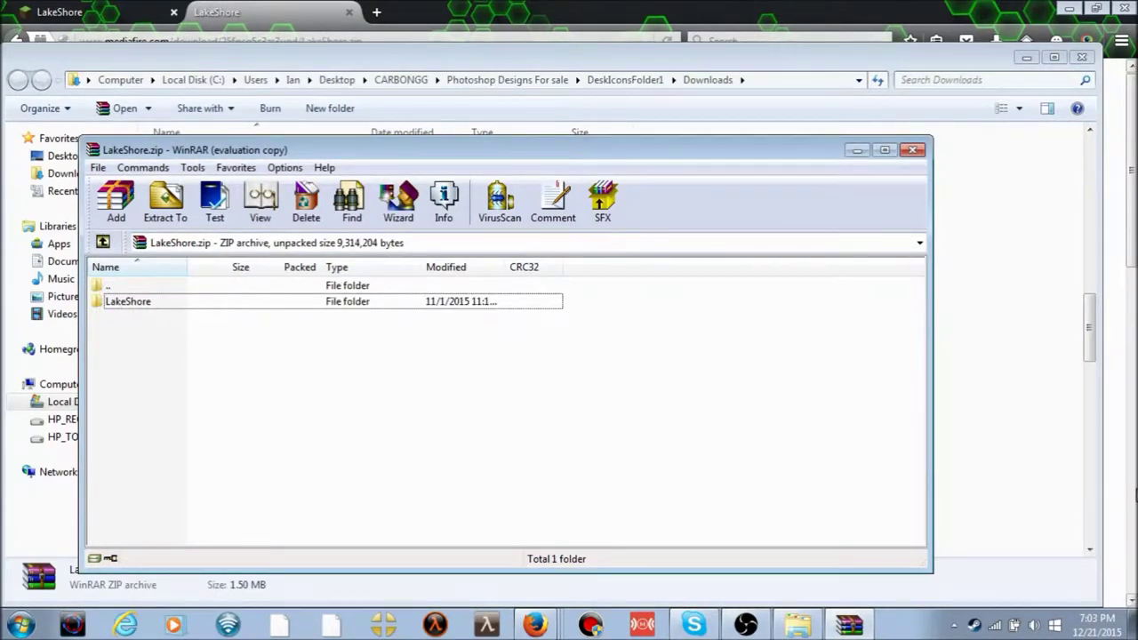
- Open the %appdata% folder through the Run dialog and go to the saves folder inside .minecraft
key(super+r)
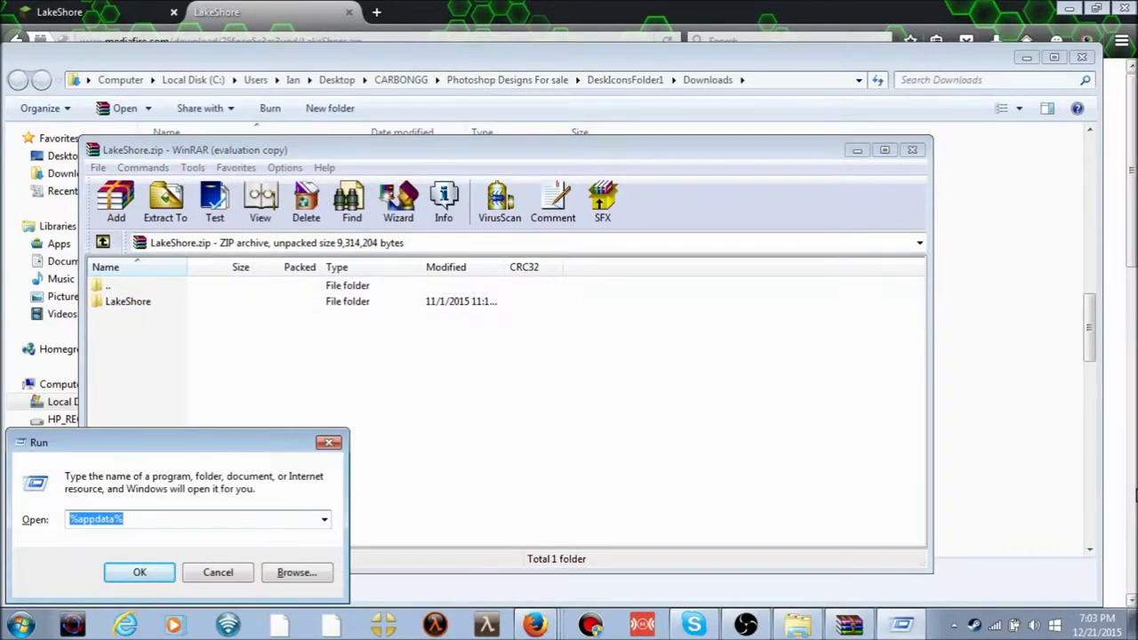
key(Return)
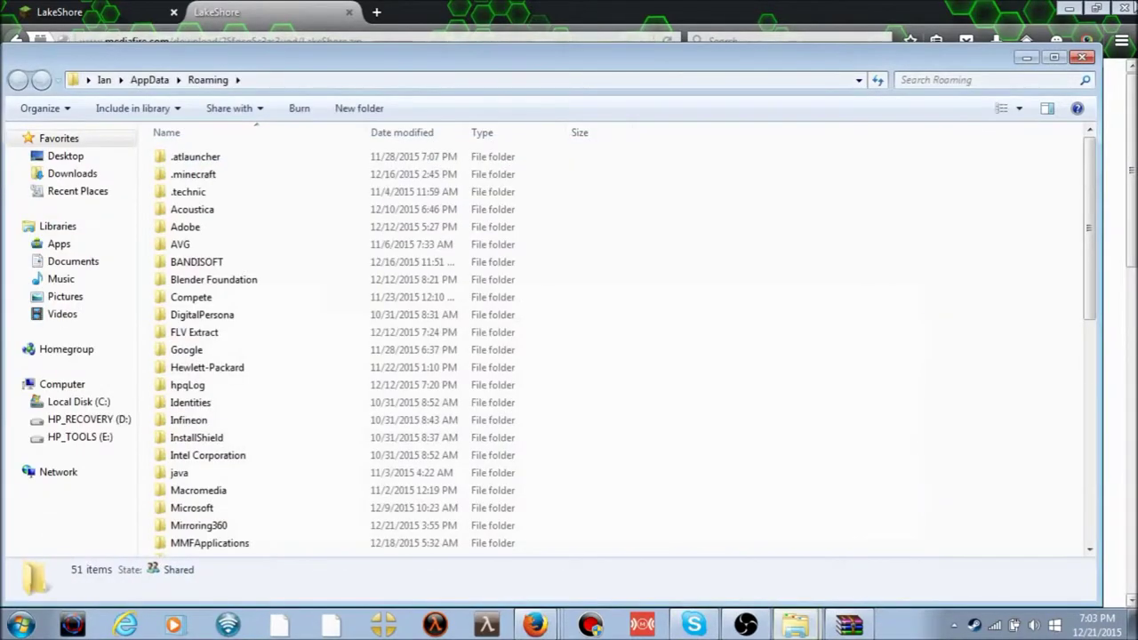
double_click(281, 160)
click(24, 81)
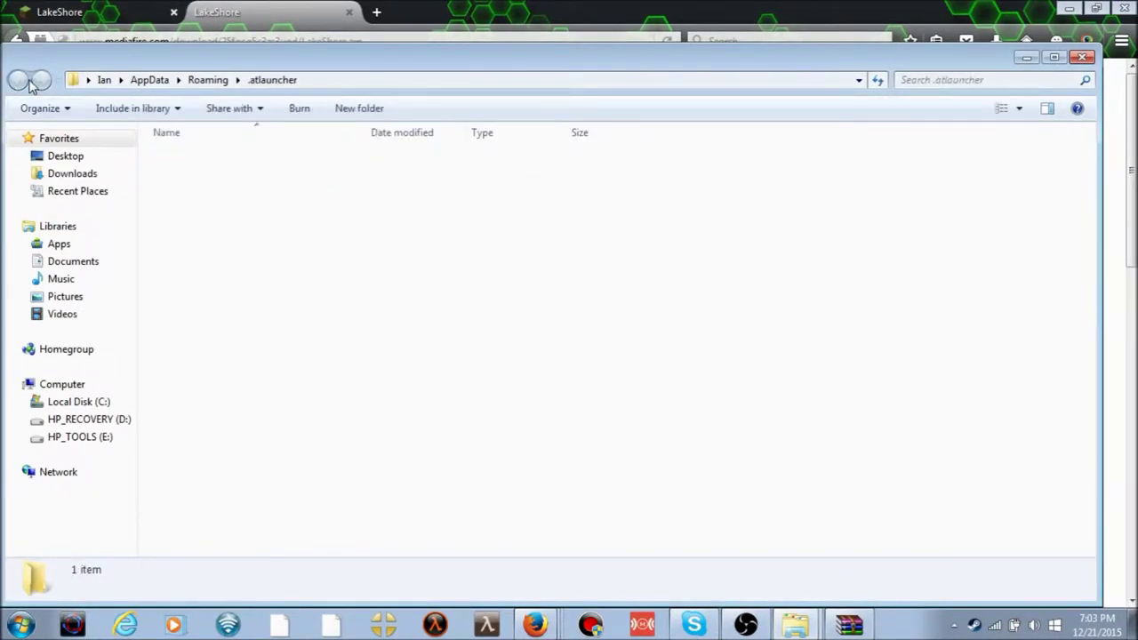
double_click(230, 177)
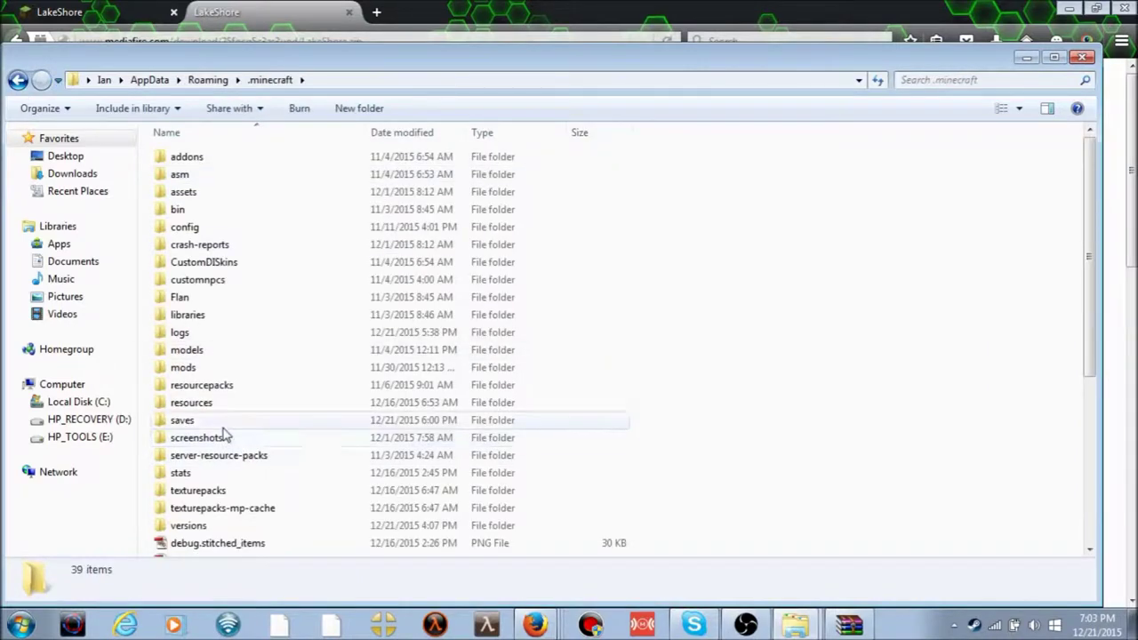
double_click(216, 423)
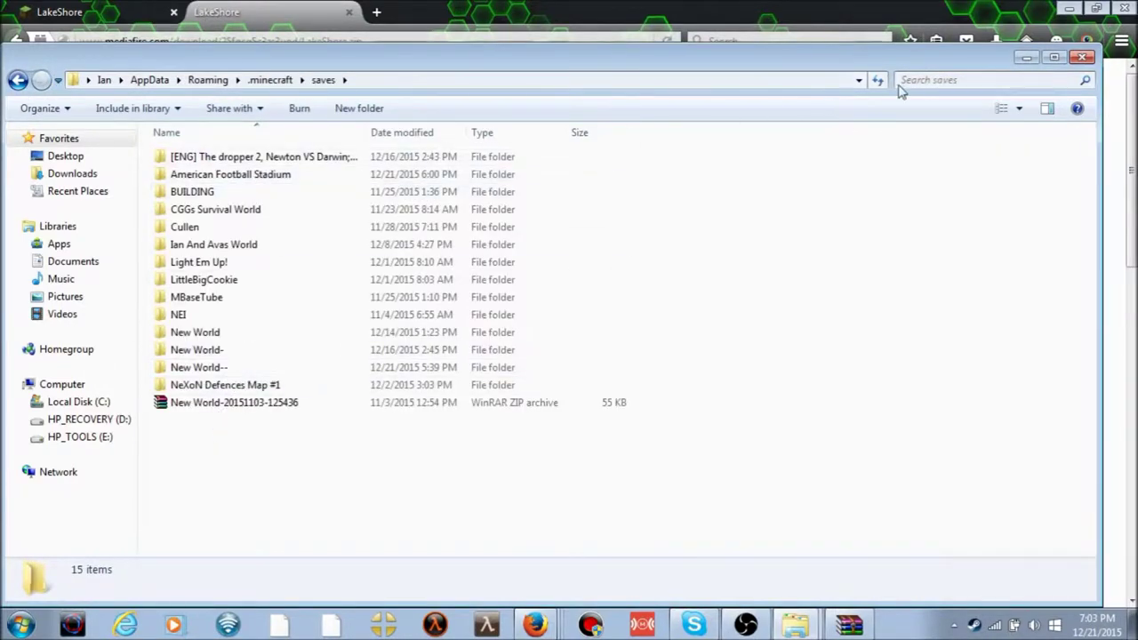
- Place the saves window beside the archive and copy the LakeShore folder from the archive into saves
drag(939, 62, 860, 345)
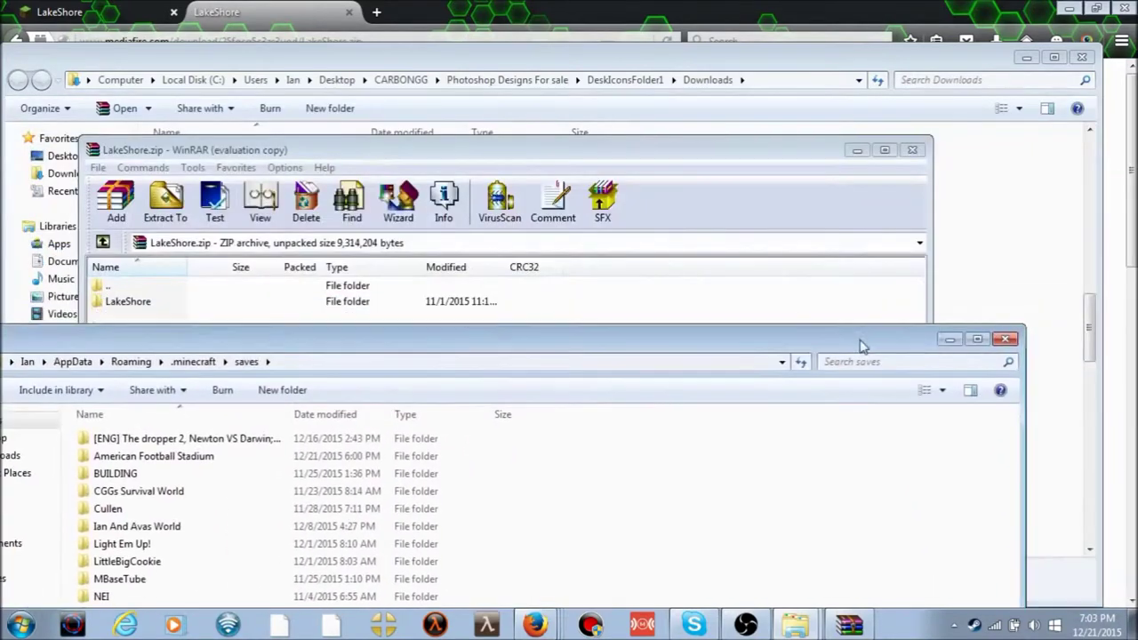
click(259, 304)
drag(945, 596, 948, 592)
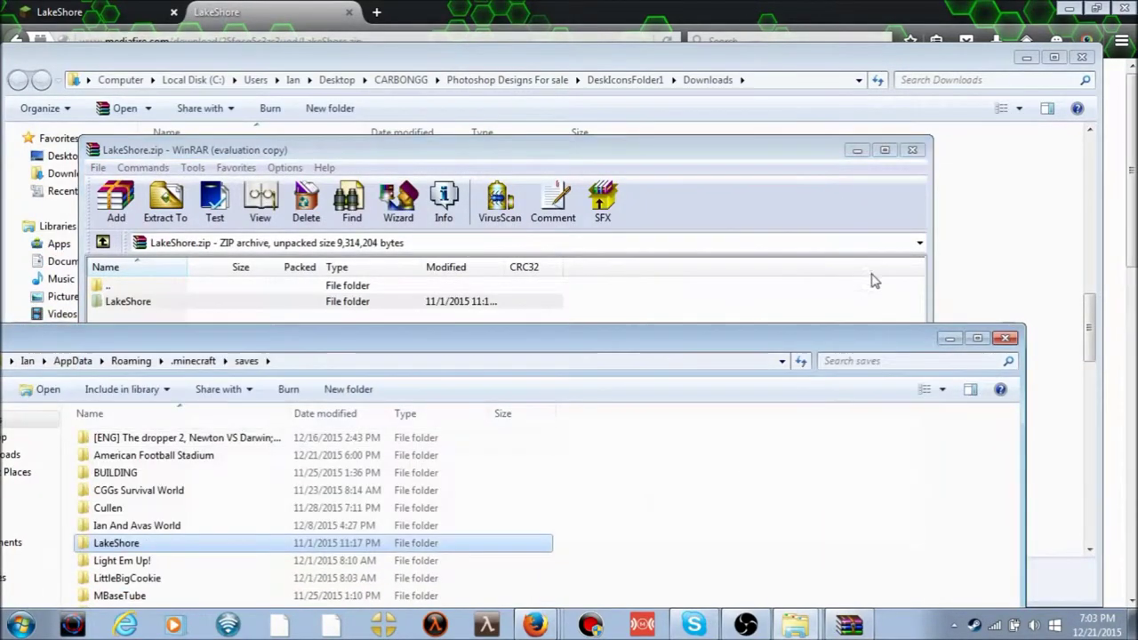
- Close the saves, WinRAR and download folder windows, and minimize the browser
drag(841, 334, 879, 185)
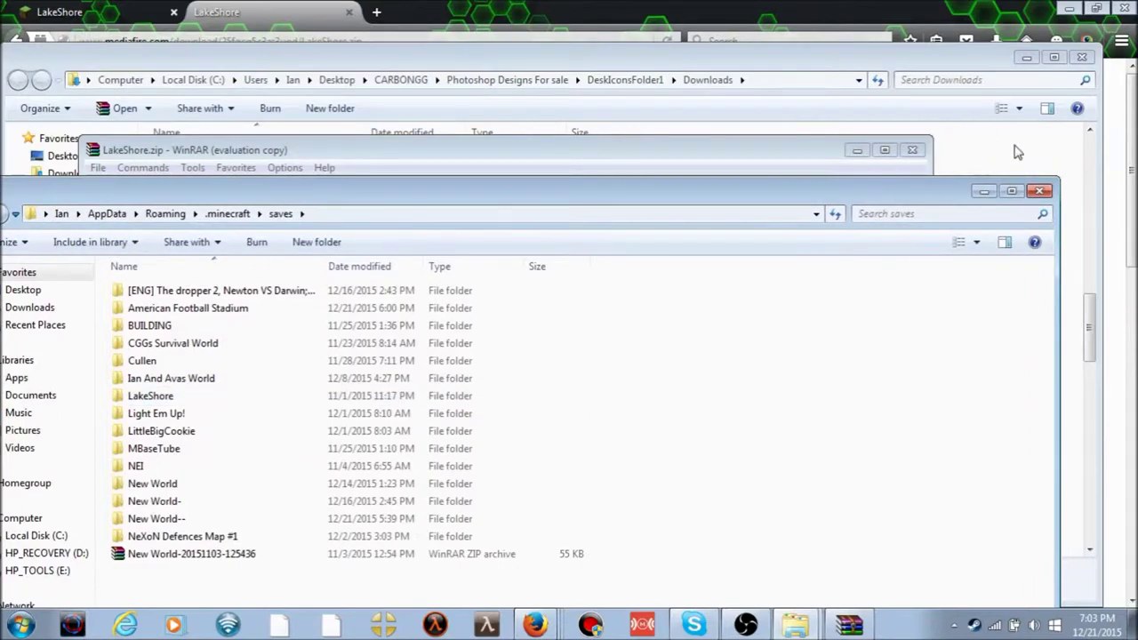
click(1040, 188)
click(913, 149)
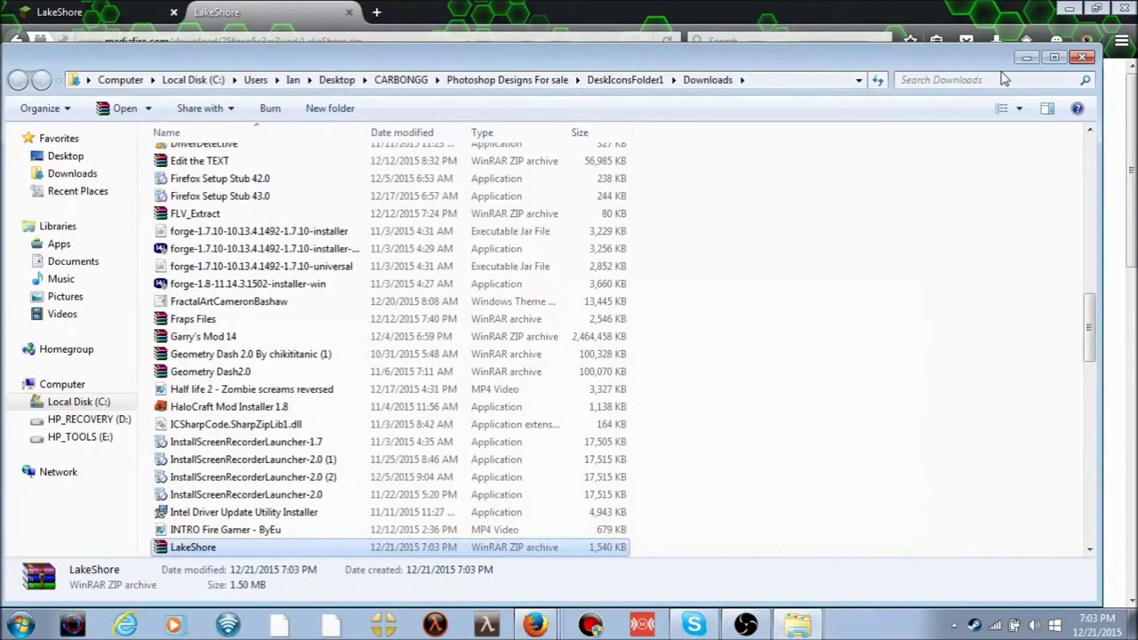
click(1081, 57)
click(1070, 8)
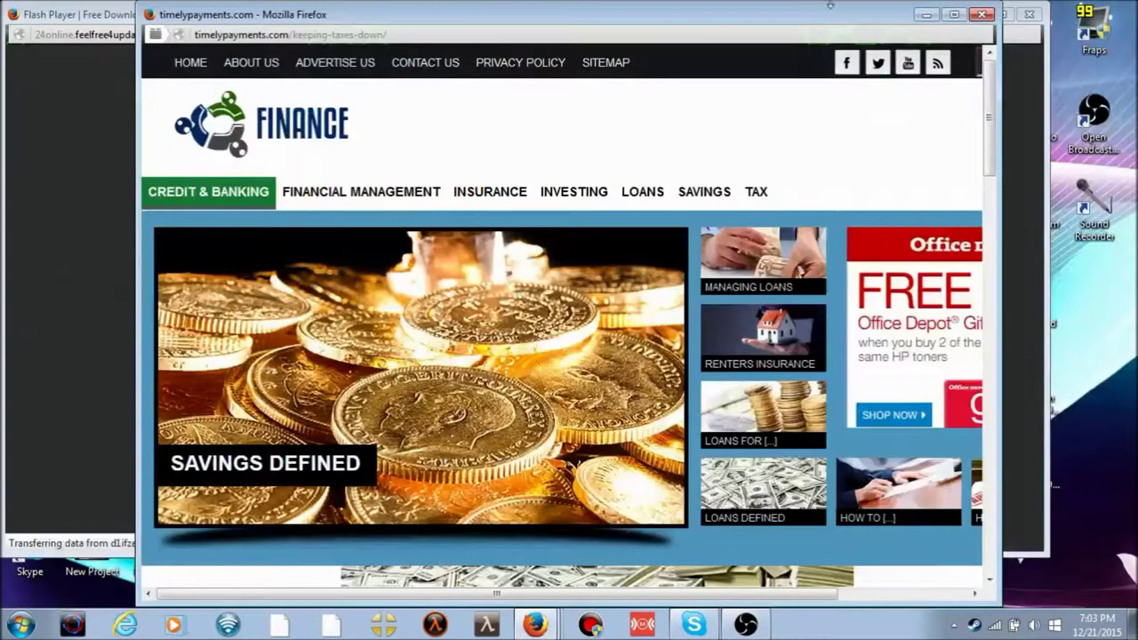
- Close the finance and Flash Player pop-up browser windows, confirming to leave the page
click(982, 14)
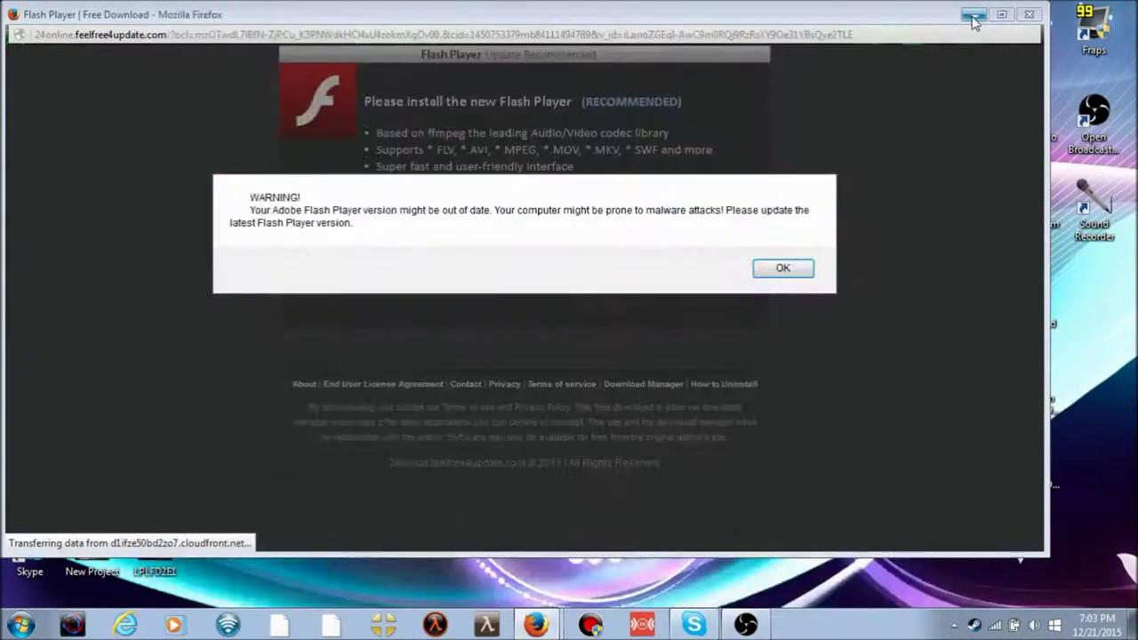
click(1029, 17)
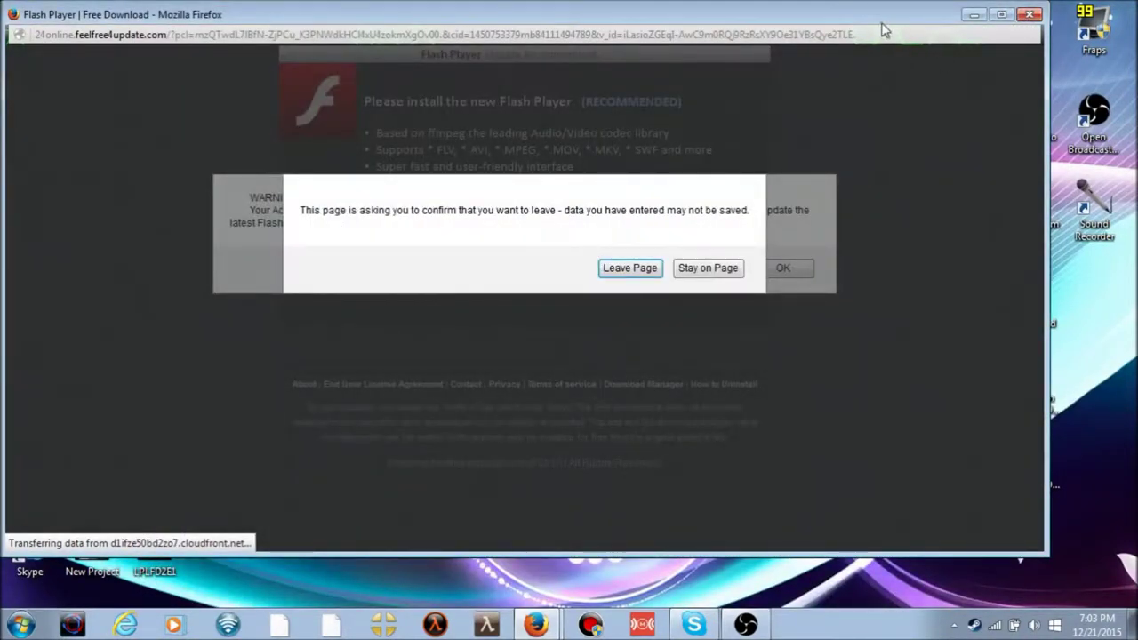
click(633, 274)
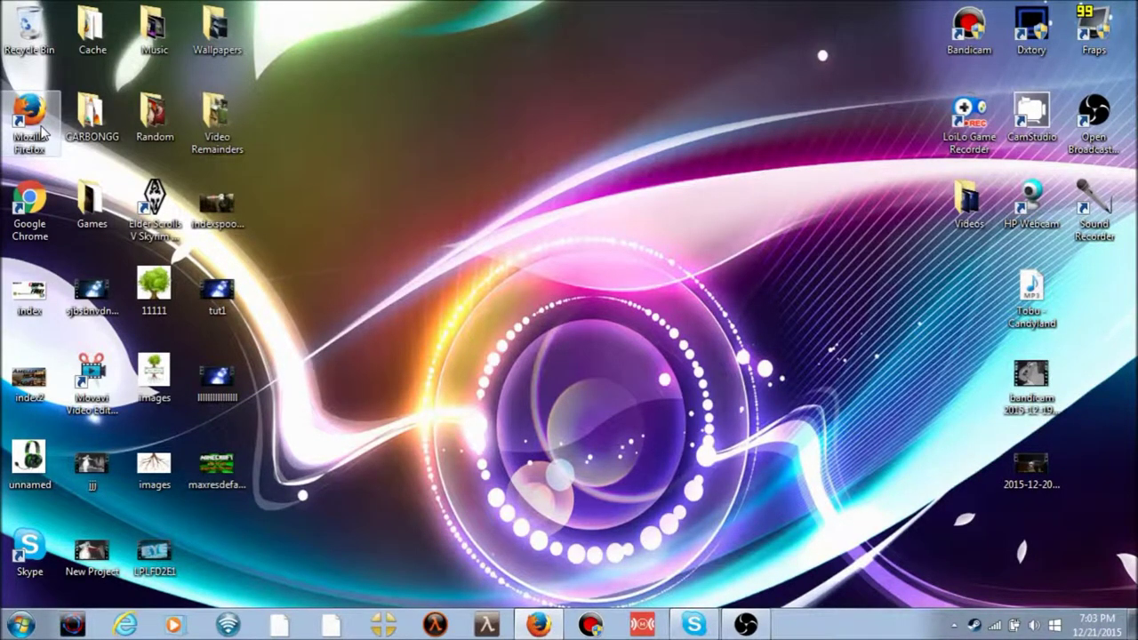
- Search the computer's programs and files for "minecraft" and run Minecraft(1) to start the launcher
click(22, 625)
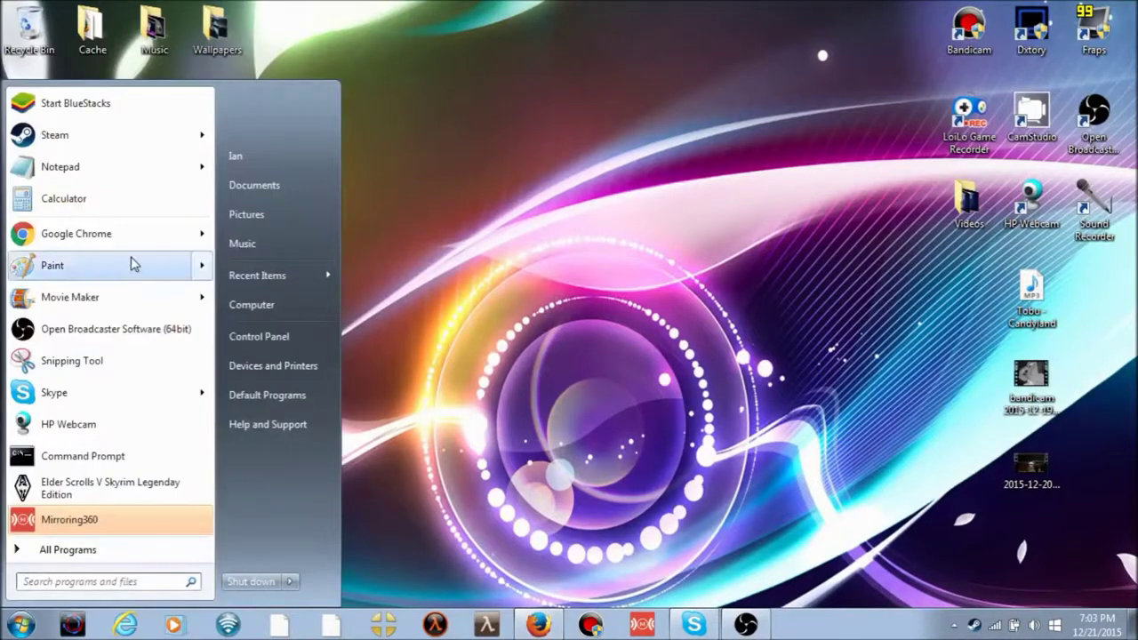
text(minecraft)
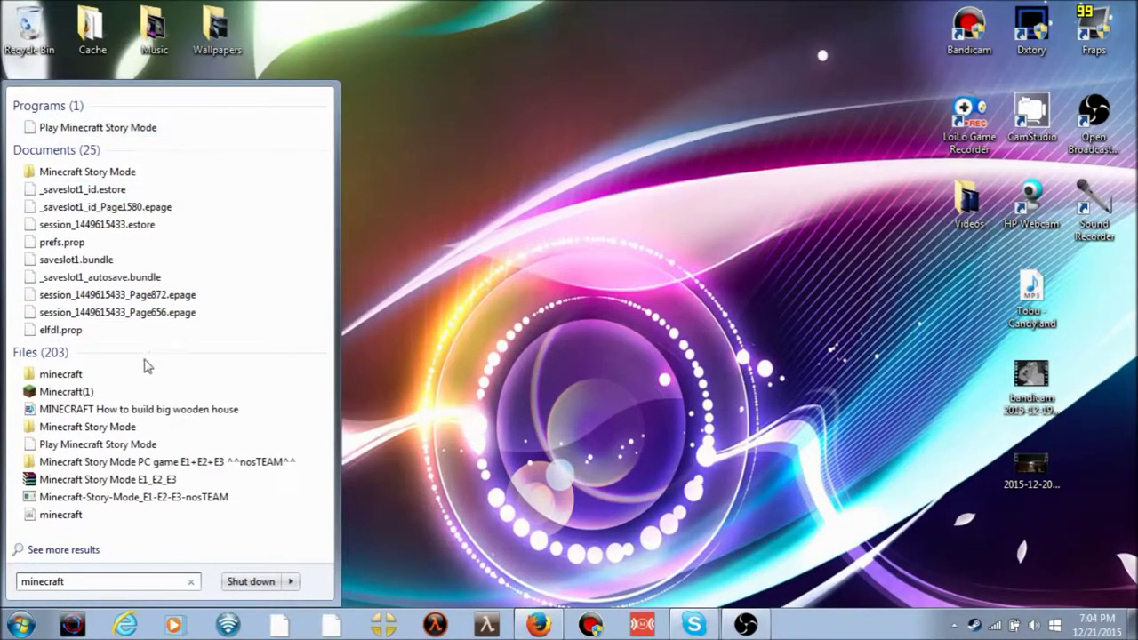
click(121, 391)
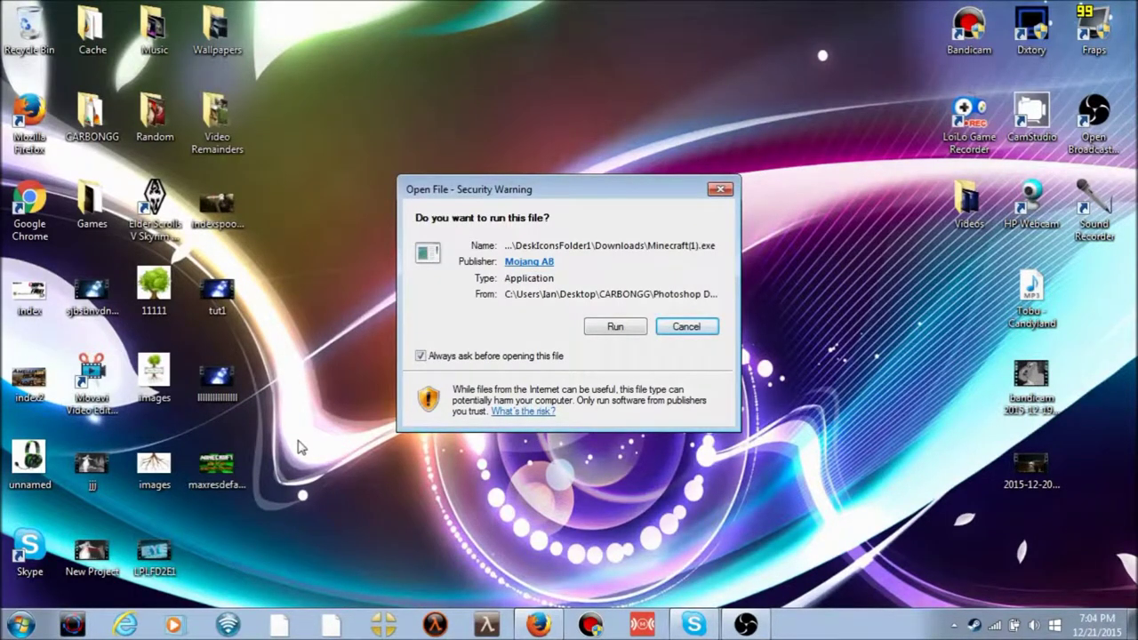
click(615, 327)
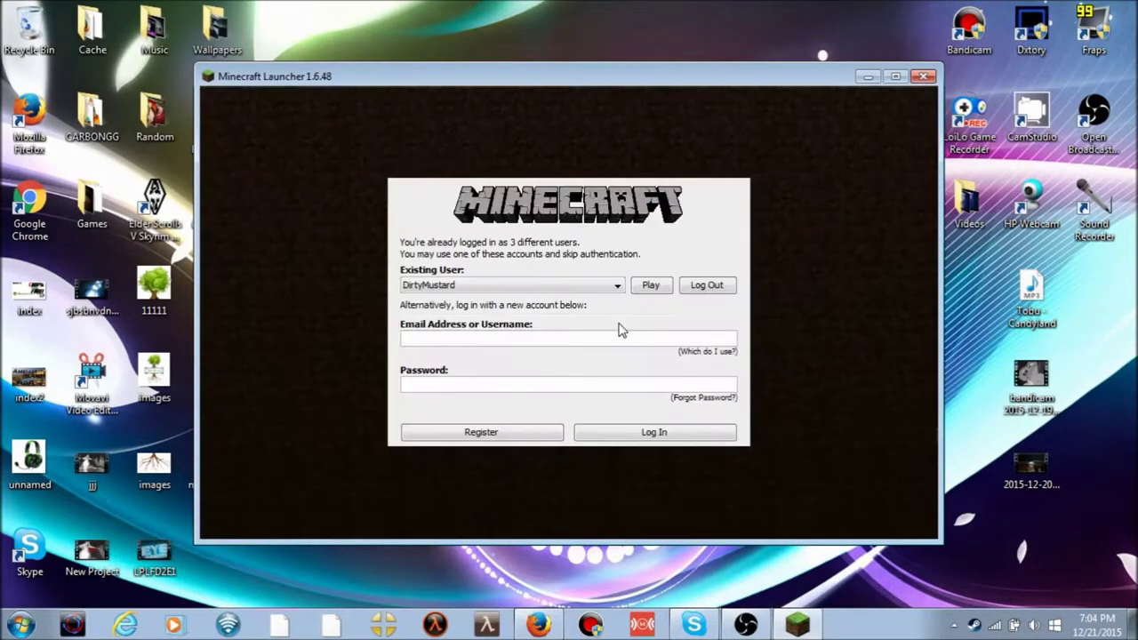
- Choose the other saved user account in the launcher, enter with it and launch Minecraft 15w51b
click(612, 290)
click(573, 312)
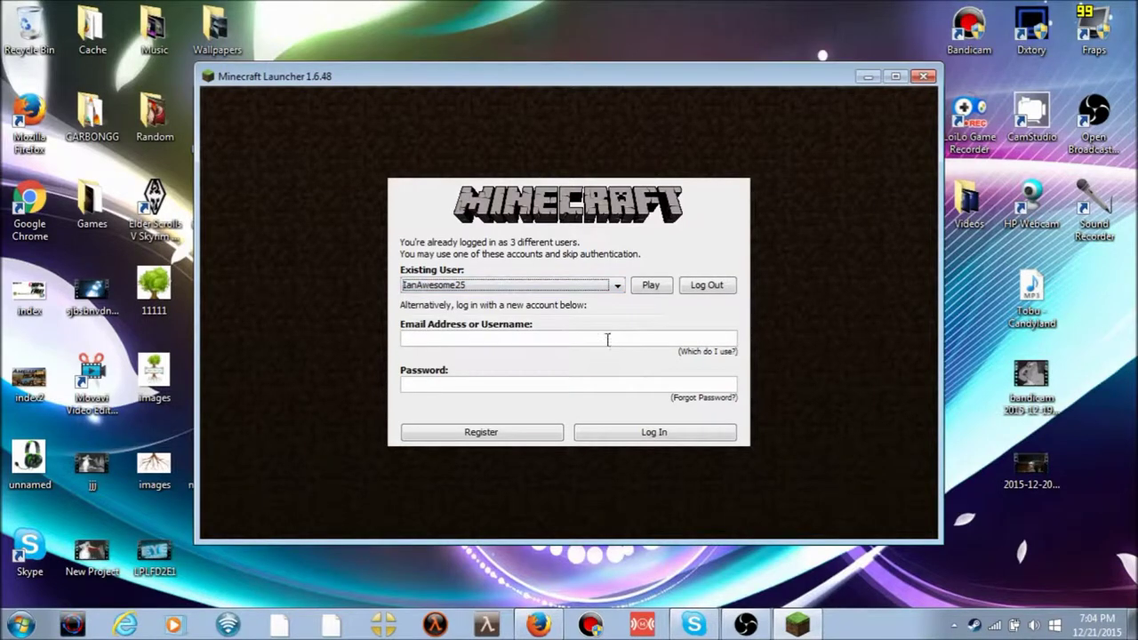
click(653, 433)
click(652, 259)
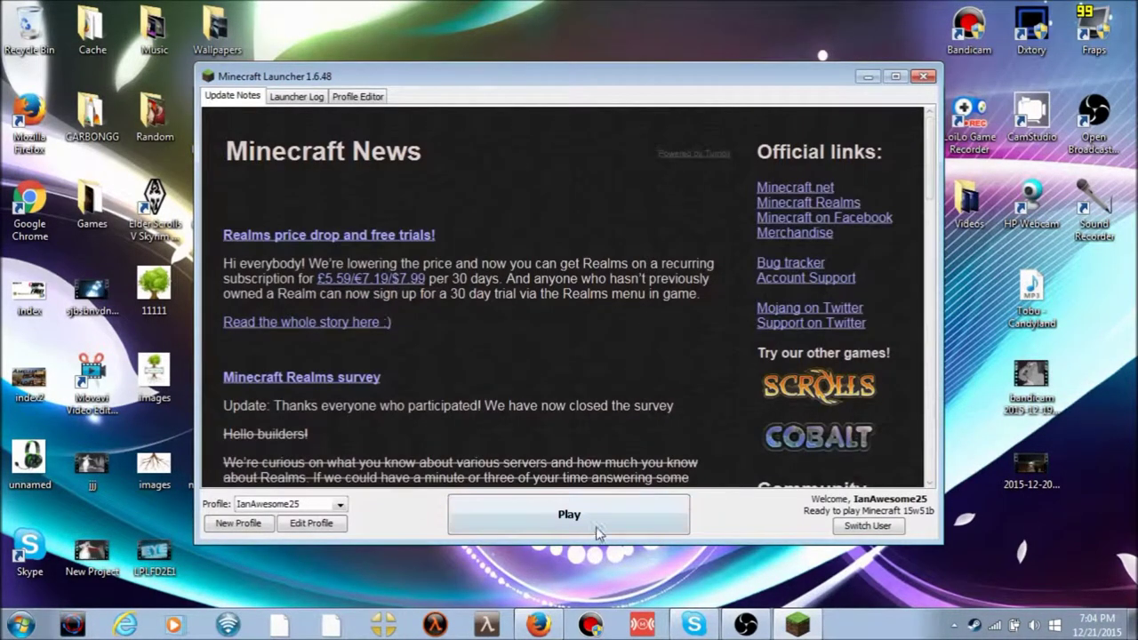
click(597, 532)
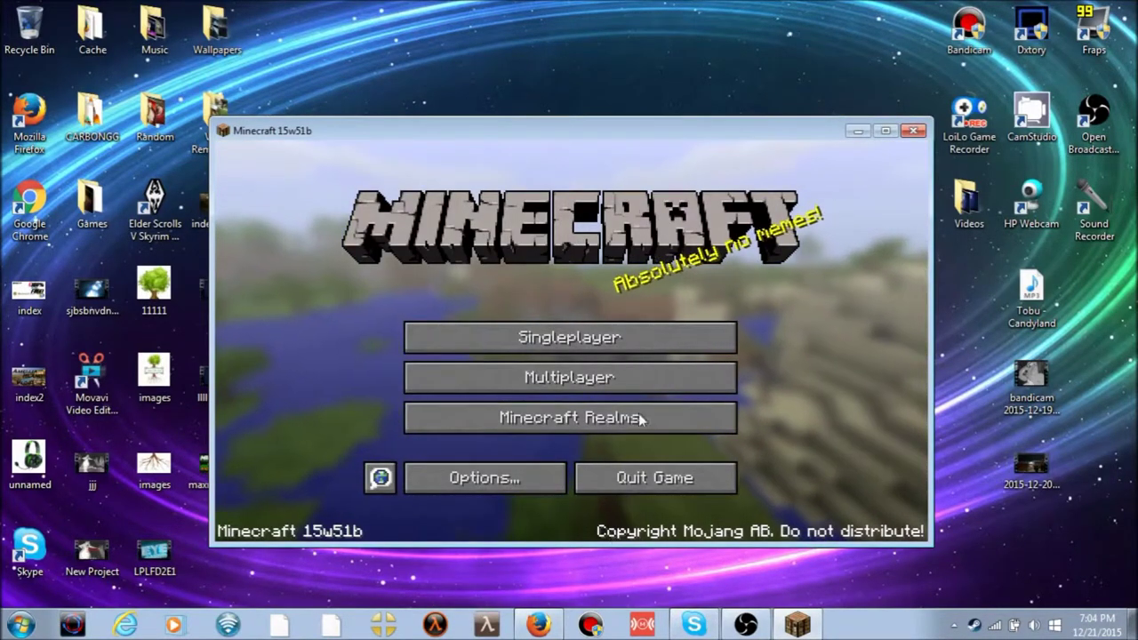
- Find the LakeShore world at the end of the singleplayer world list and play it
click(656, 336)
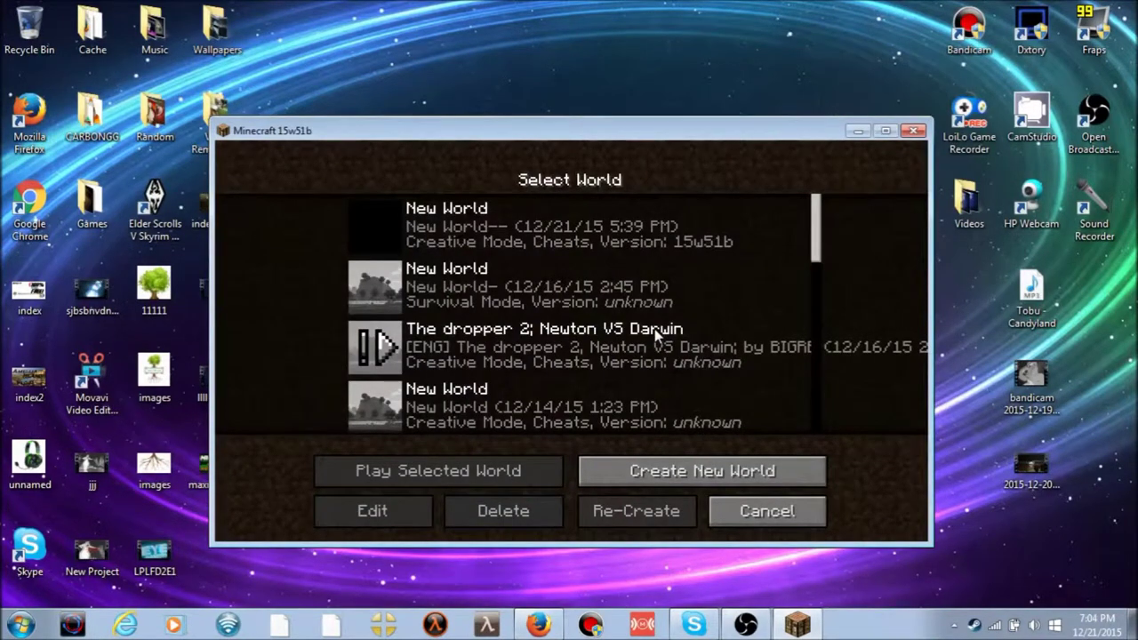
click(604, 227)
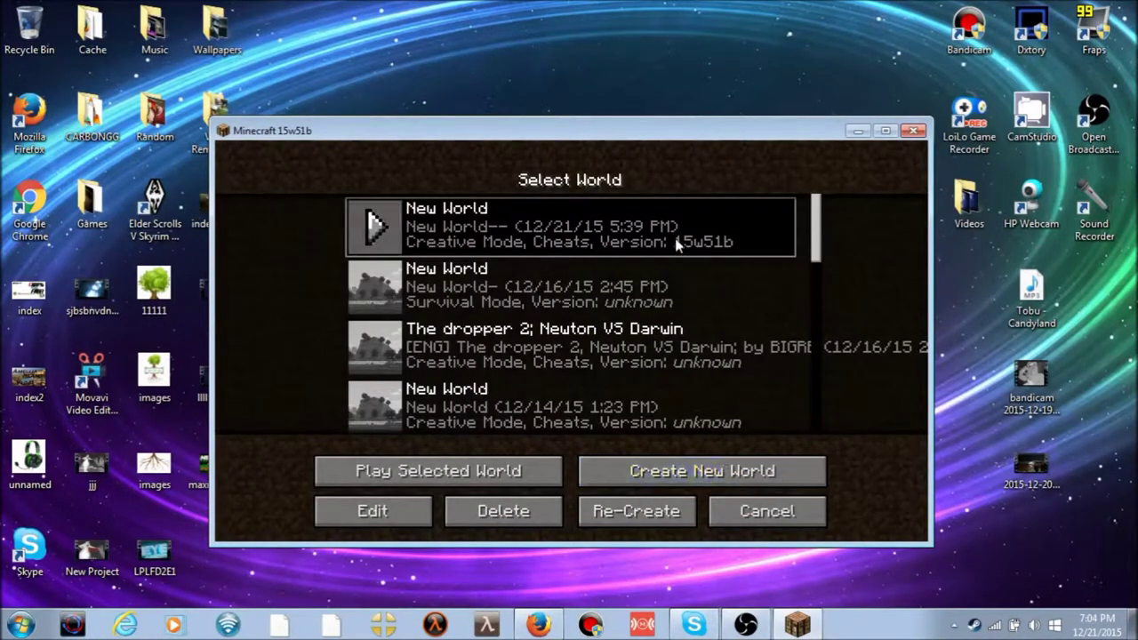
scroll(678, 240, down, 3)
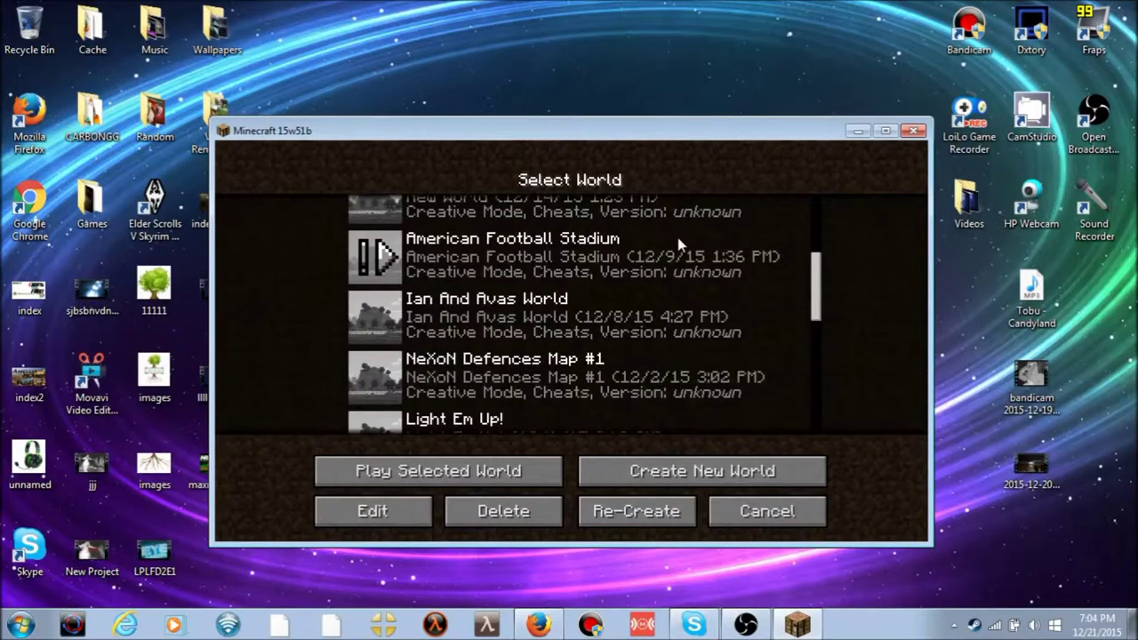
scroll(678, 238, down, 5)
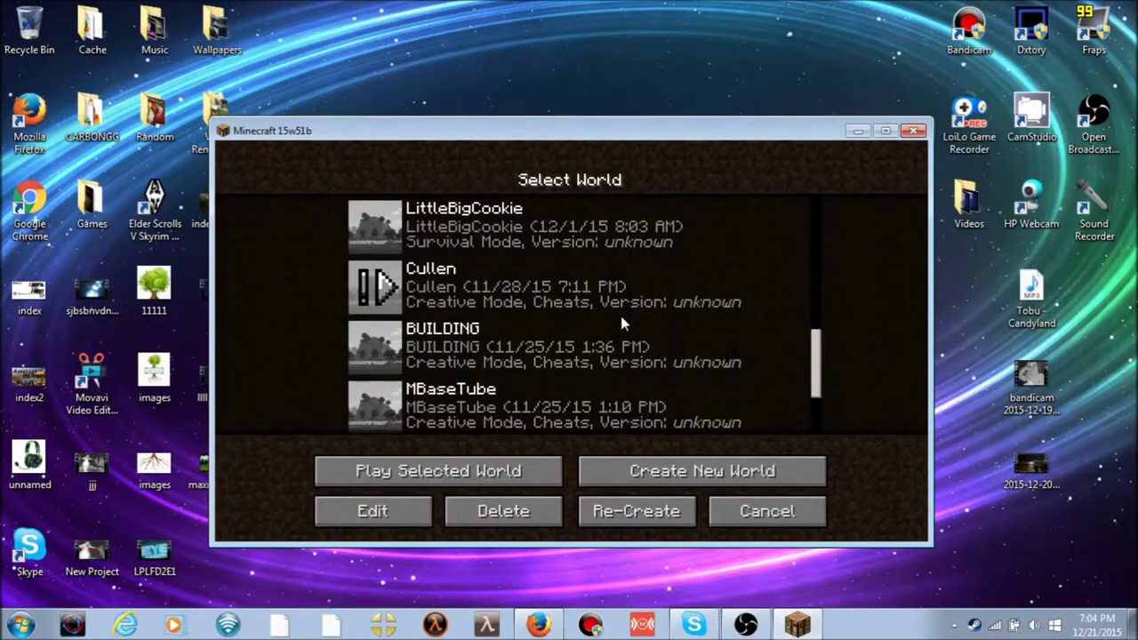
scroll(620, 337, down, 2)
click(582, 405)
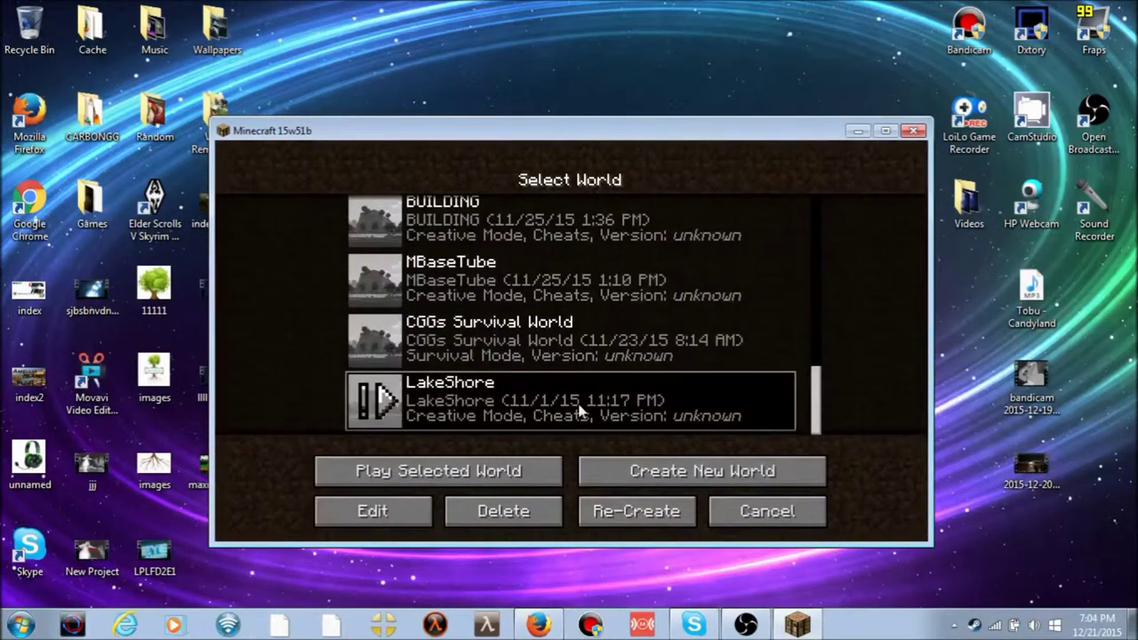
click(523, 474)
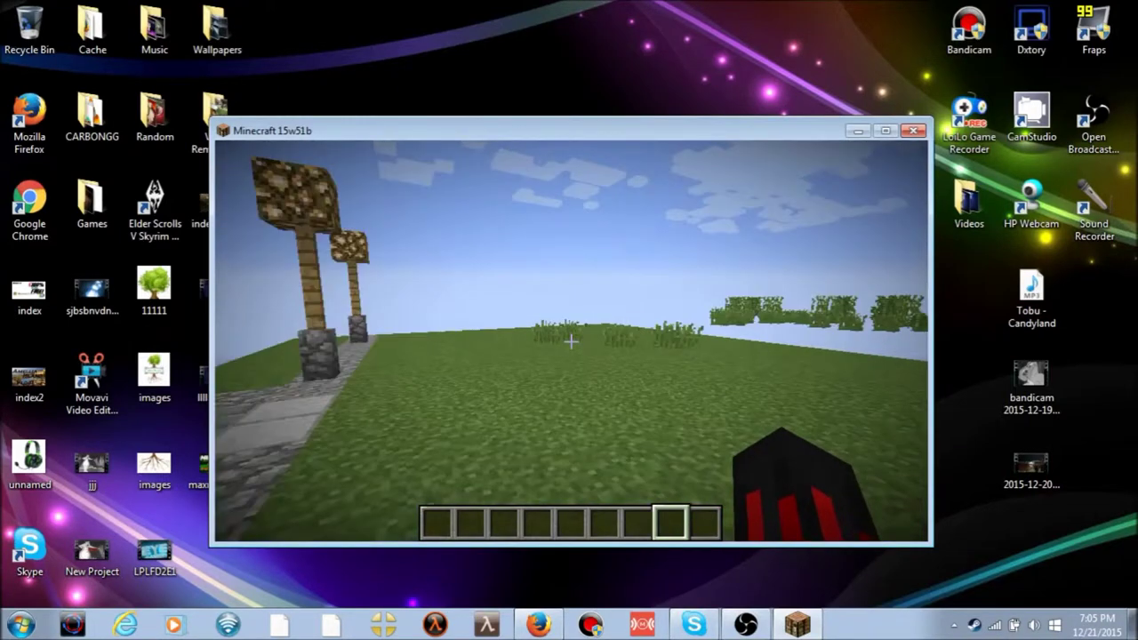
- Walk to the chest beside the iron-bar gate and look inside it
mouse_move(571, 342)
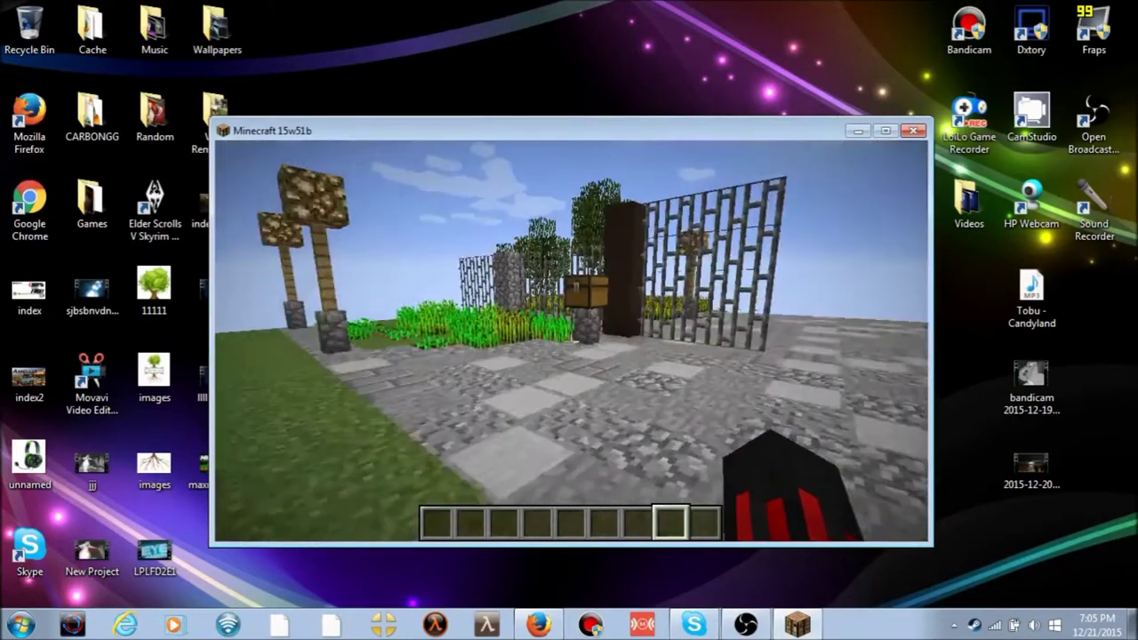
key(w)
key(w)
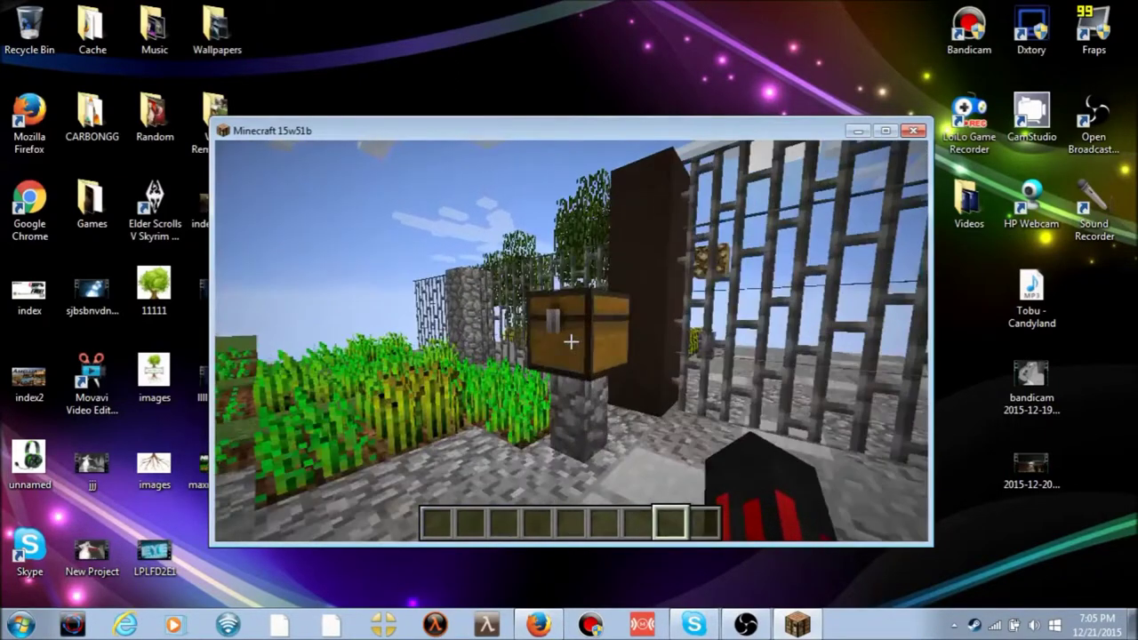
right_click(571, 341)
key(Escape)
- Walk past the gate and follow the lamp-lined stone road along the wheat field to explore the map
key(w)
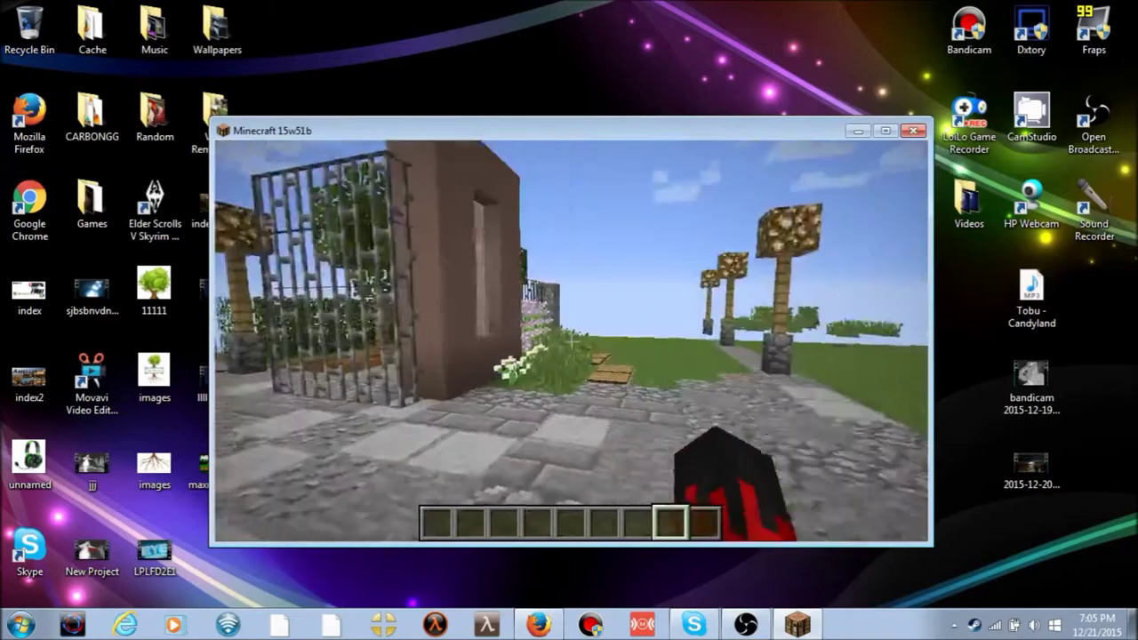
key(w)
mouse_move(571, 341)
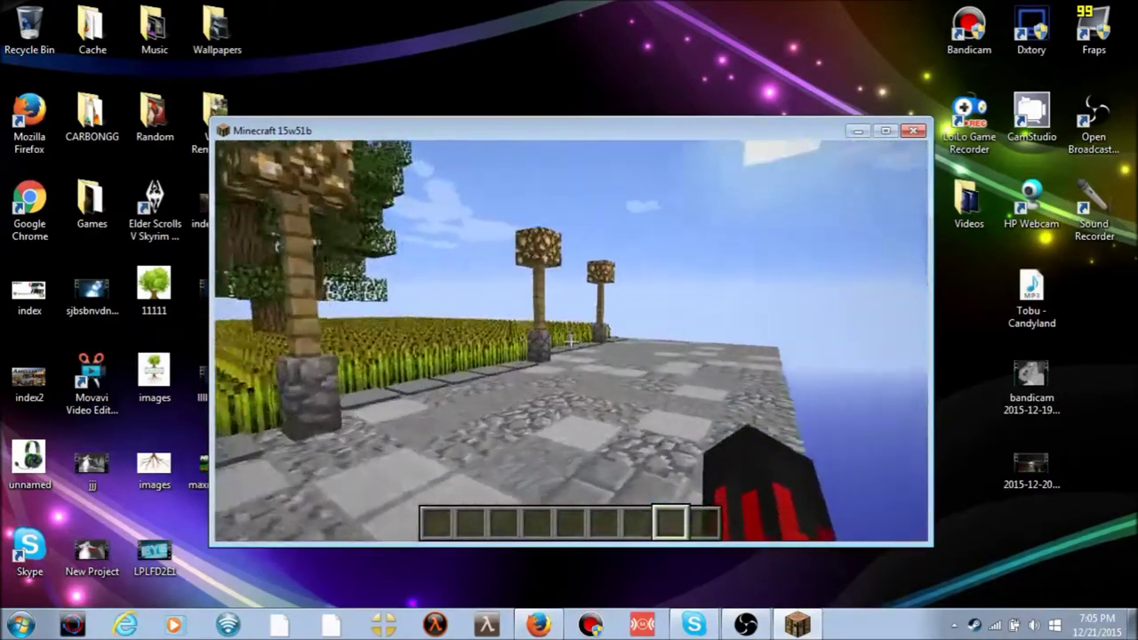
key(w)
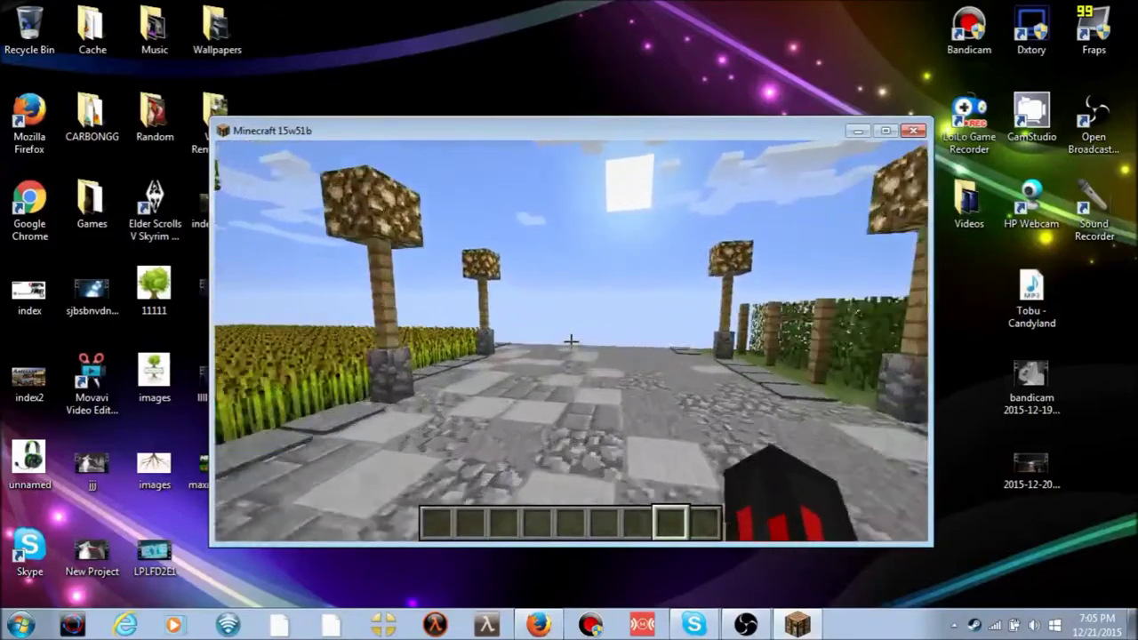
key(w)
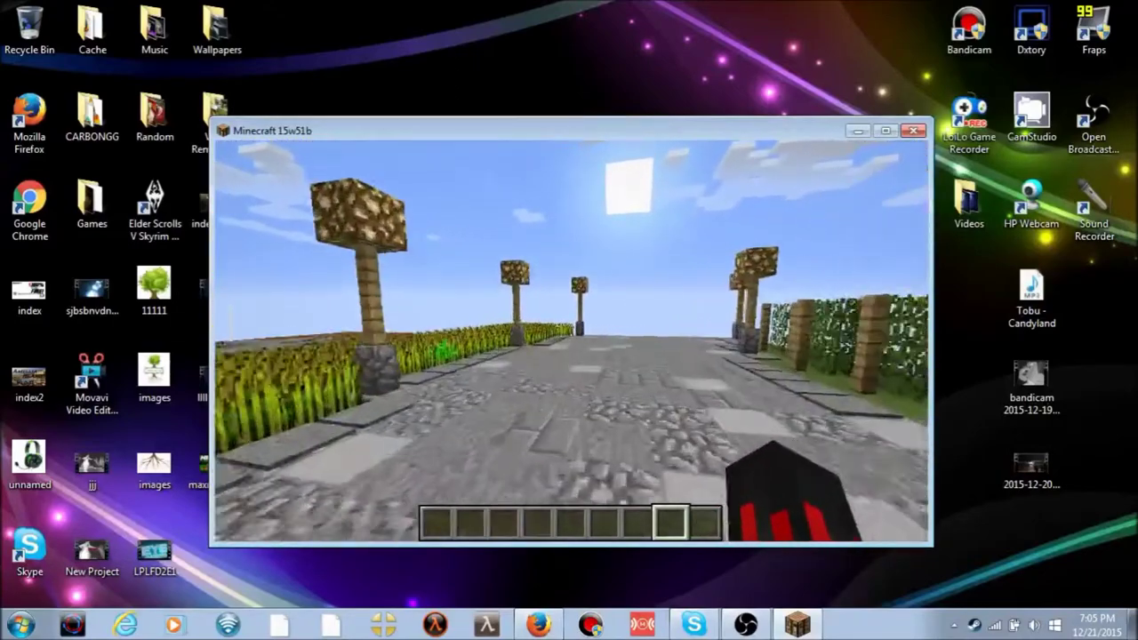
key(w)
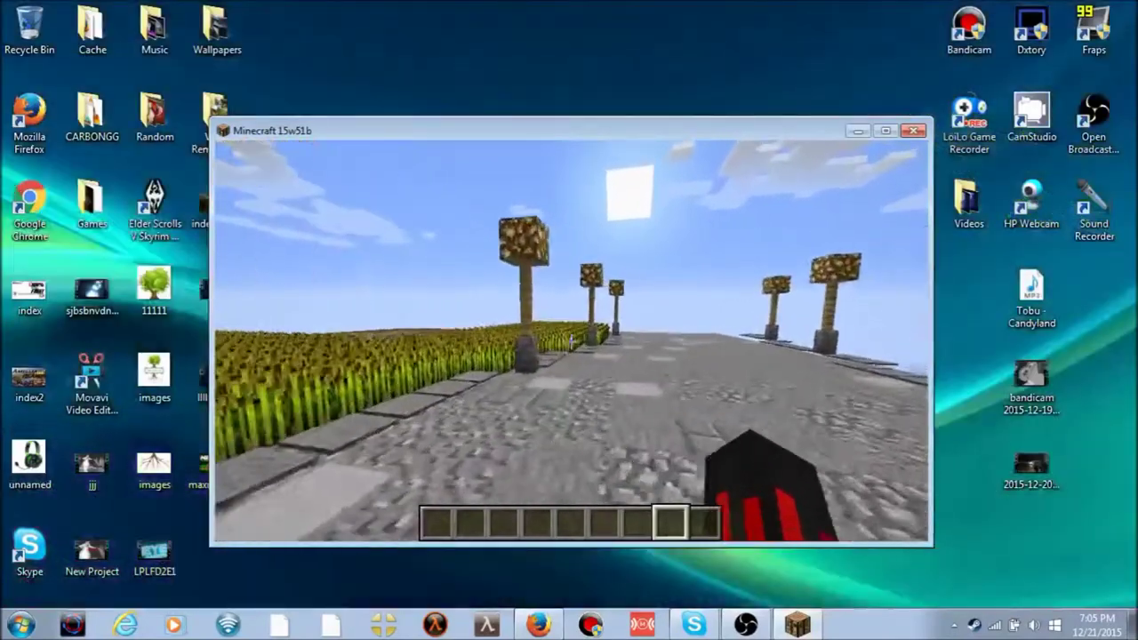
key(w)
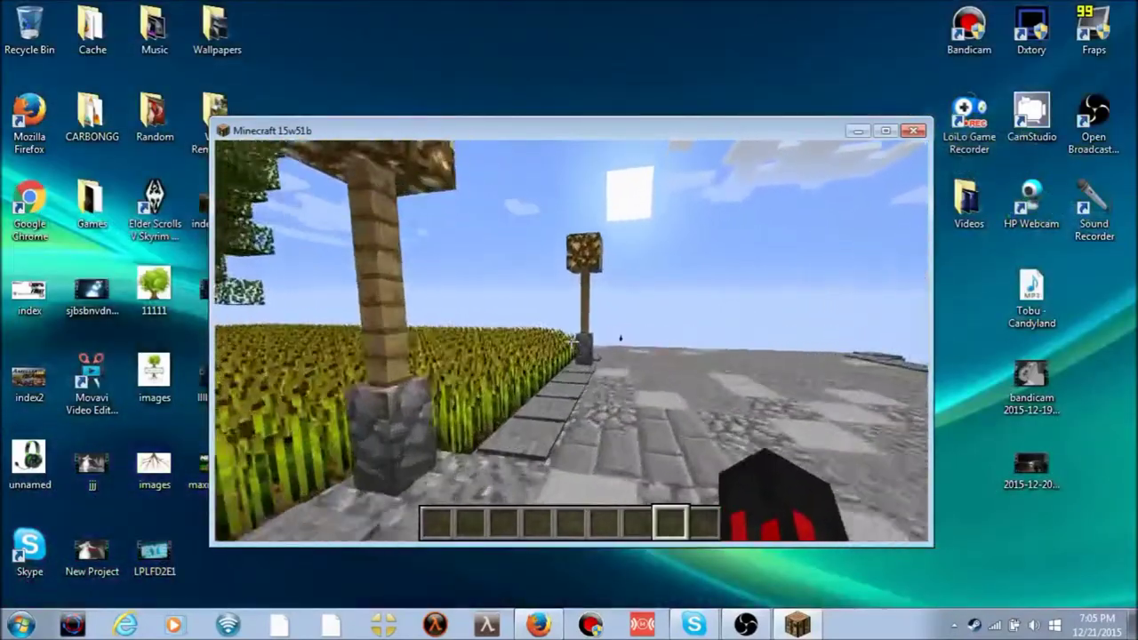
key(w)
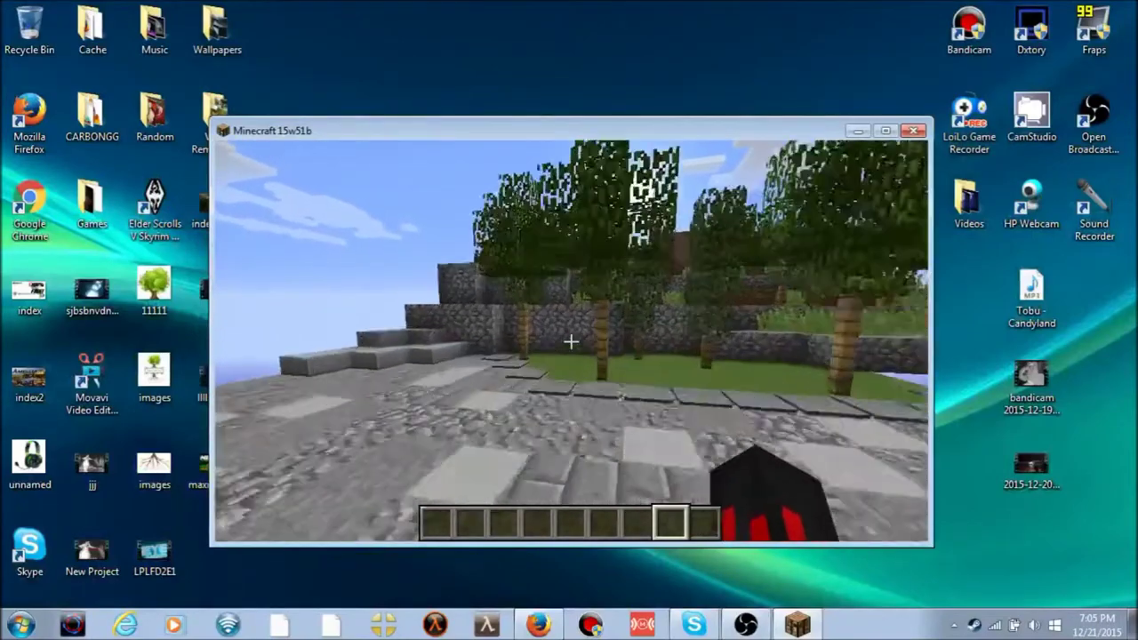
- Climb the stone steps by the cobblestone walls and look out over the water and the path beyond
key(w)
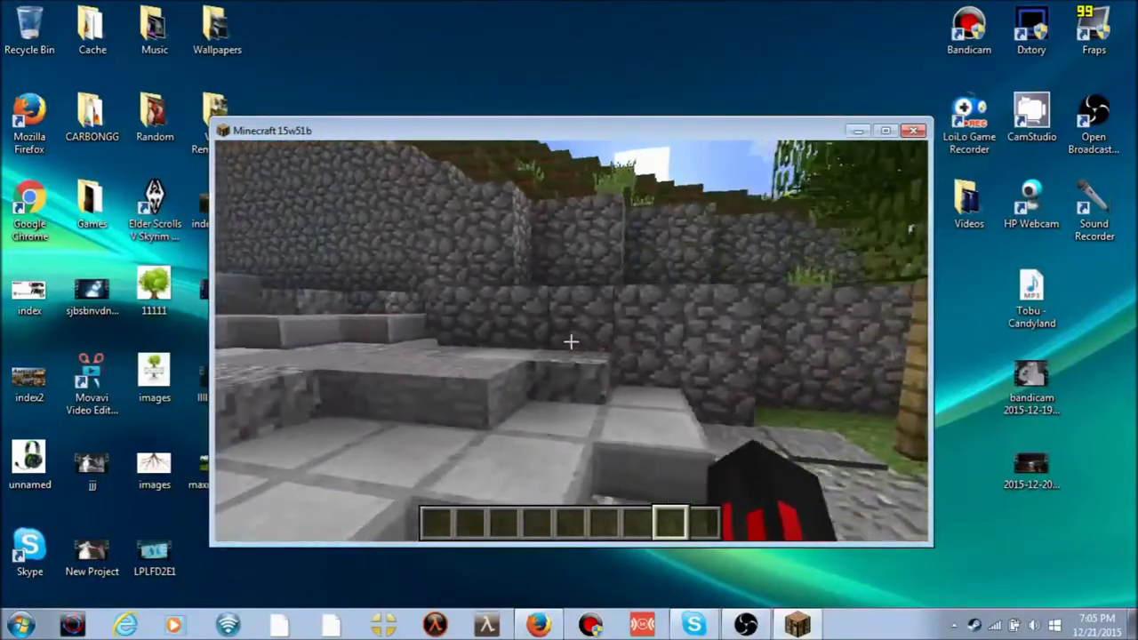
key(w)
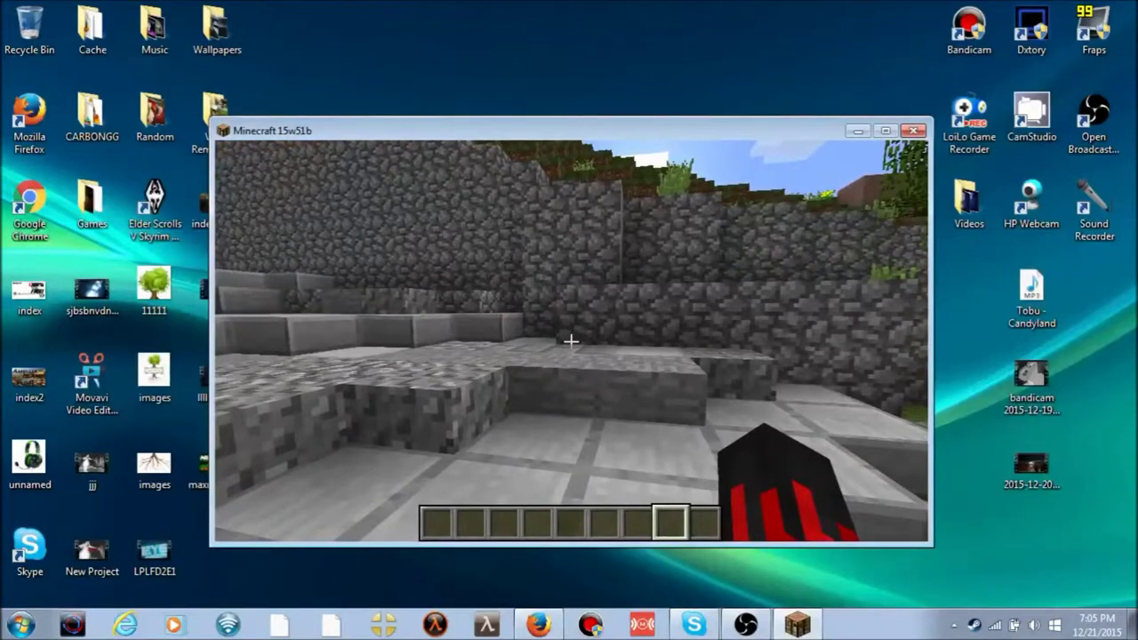
key(w)
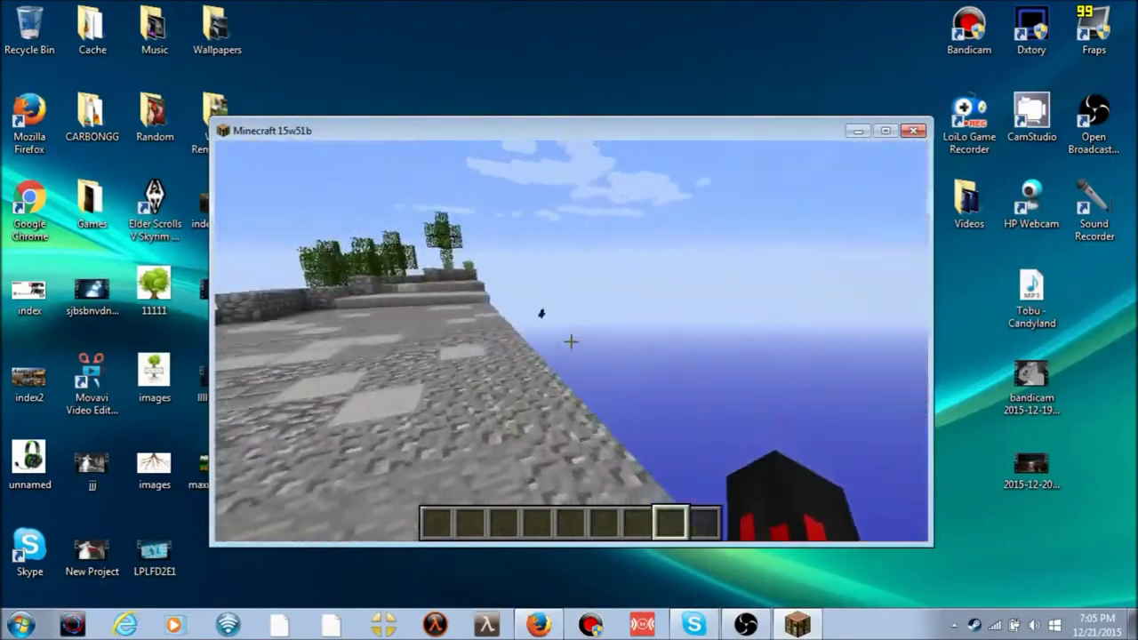
key(s)
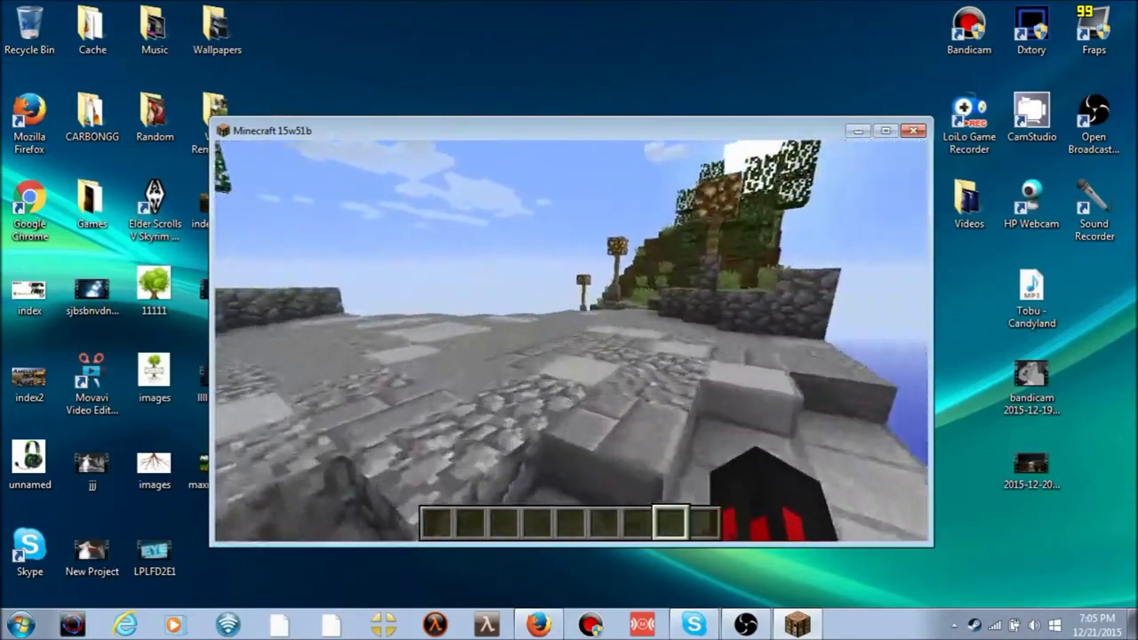
key(w)
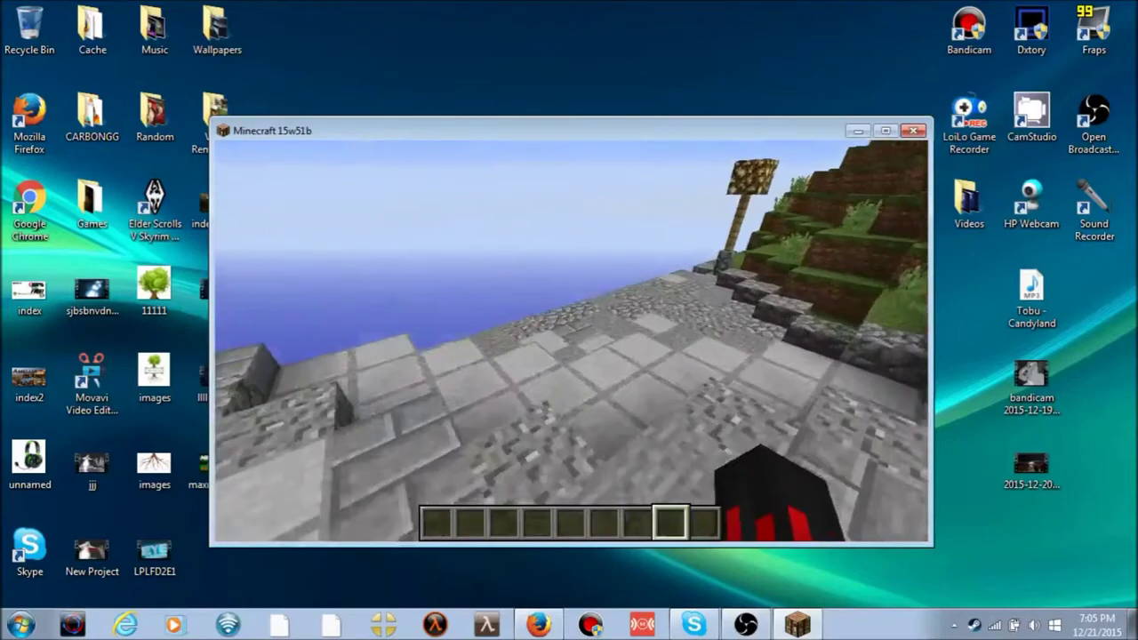
- Fly over the shoreline and along the stone road between the grassy hills to view the landscape
key(w)
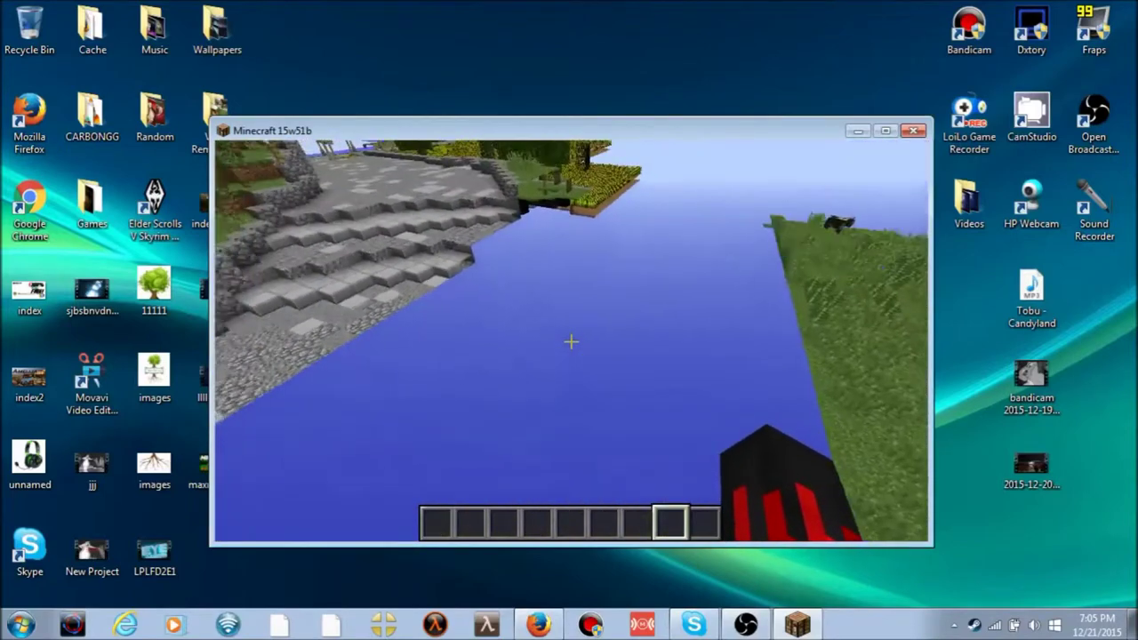
key(w)
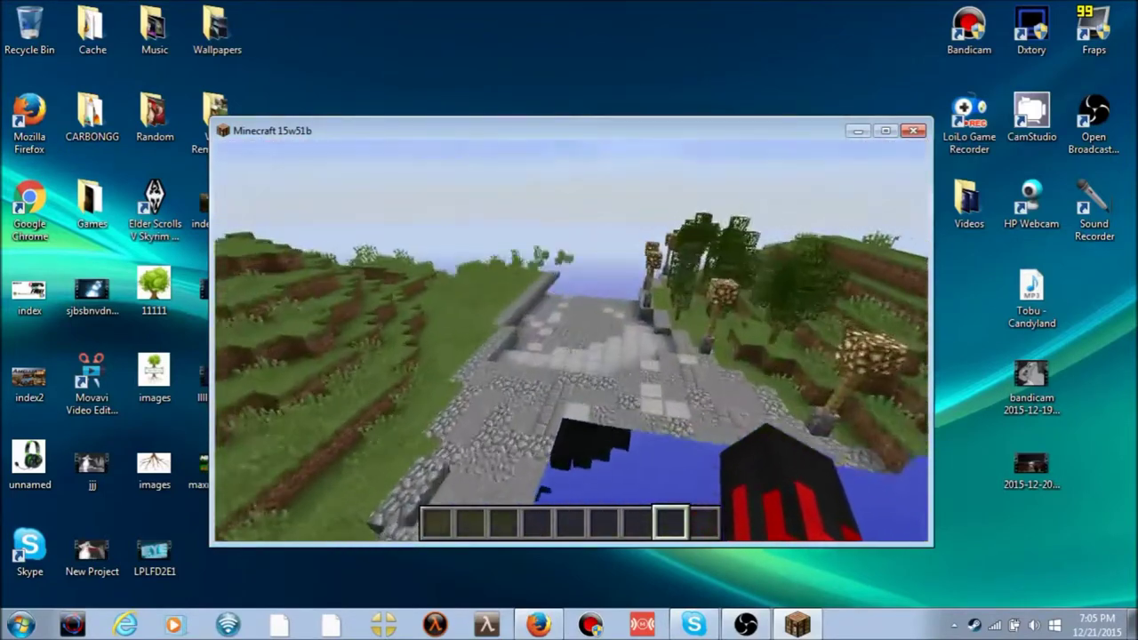
key(w)
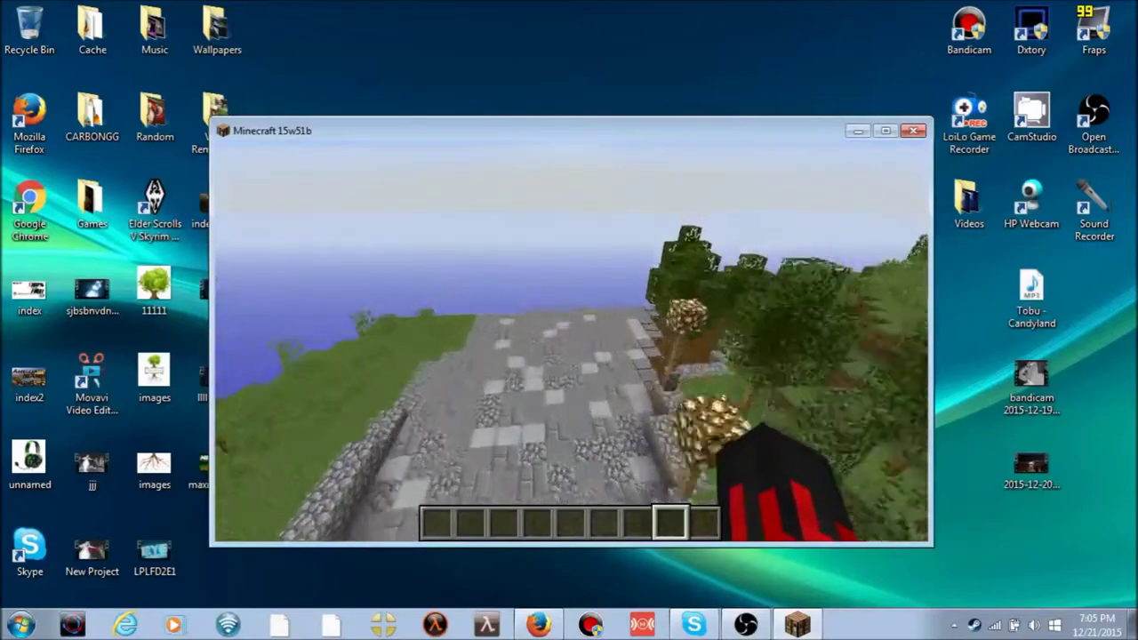
key(w)
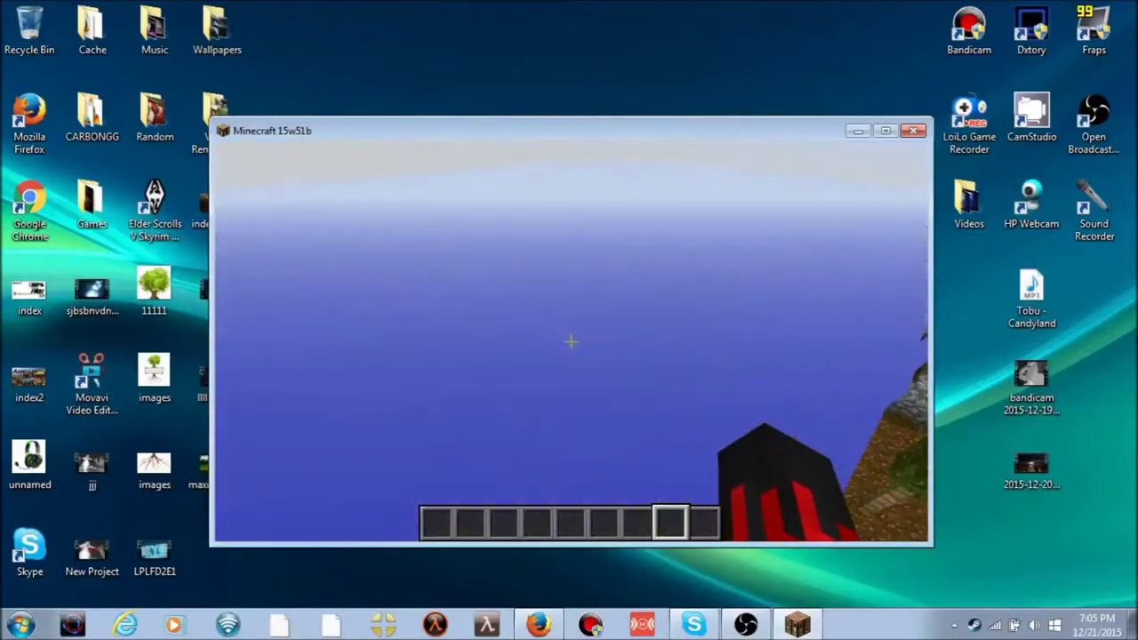
key(w)
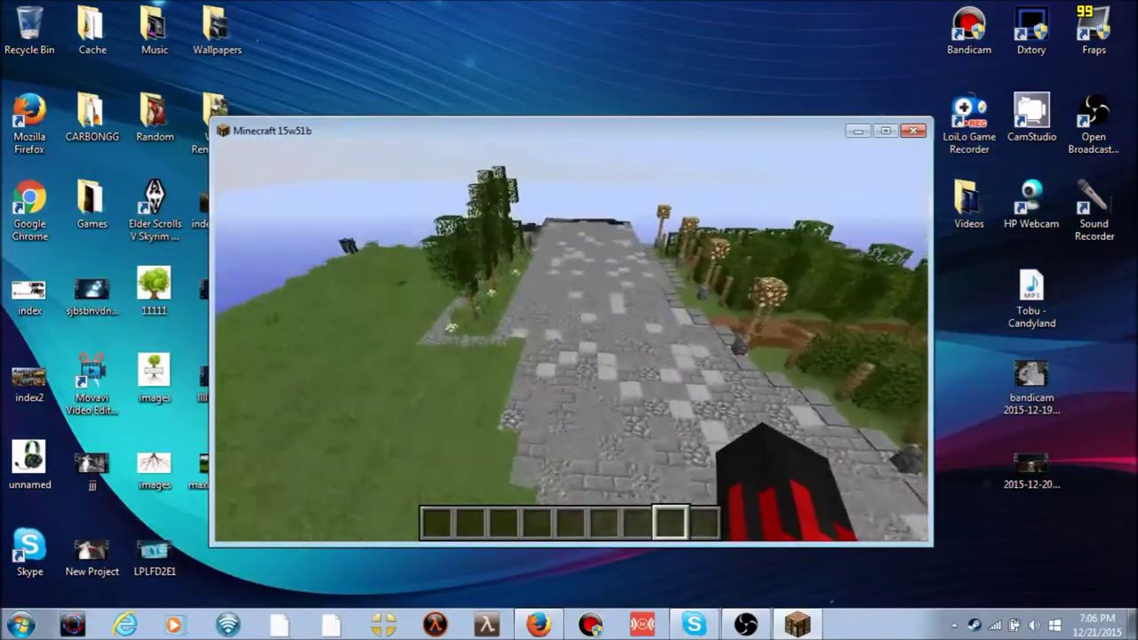
key(w)
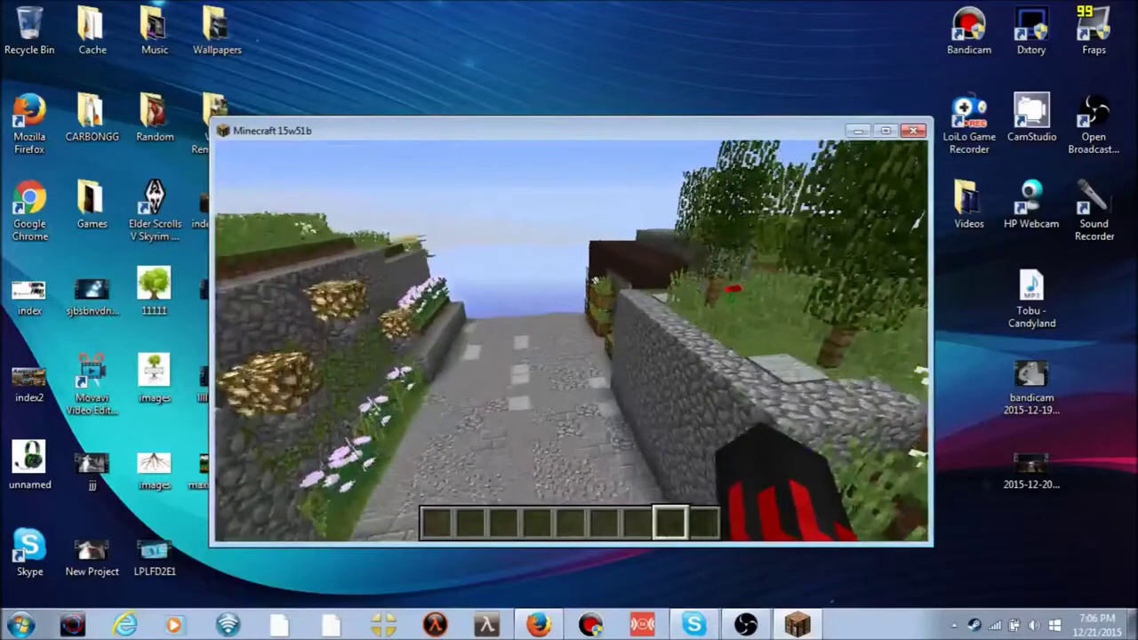
- Tour the house at the end of the road, inspecting its interior and chest, and view its roof from above
key(w)
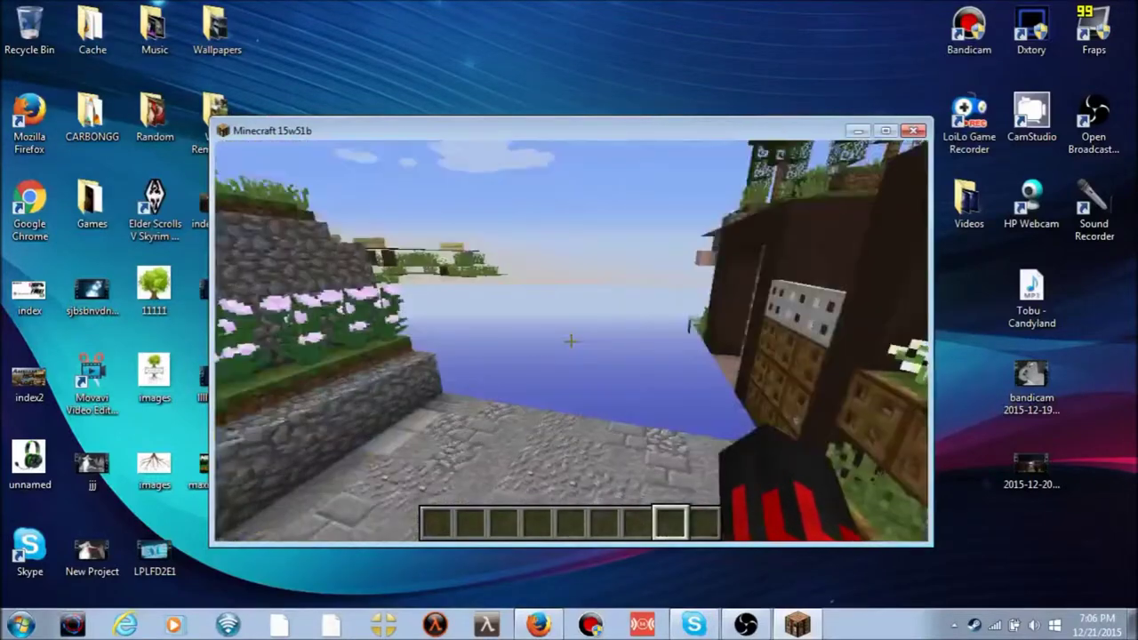
key(w)
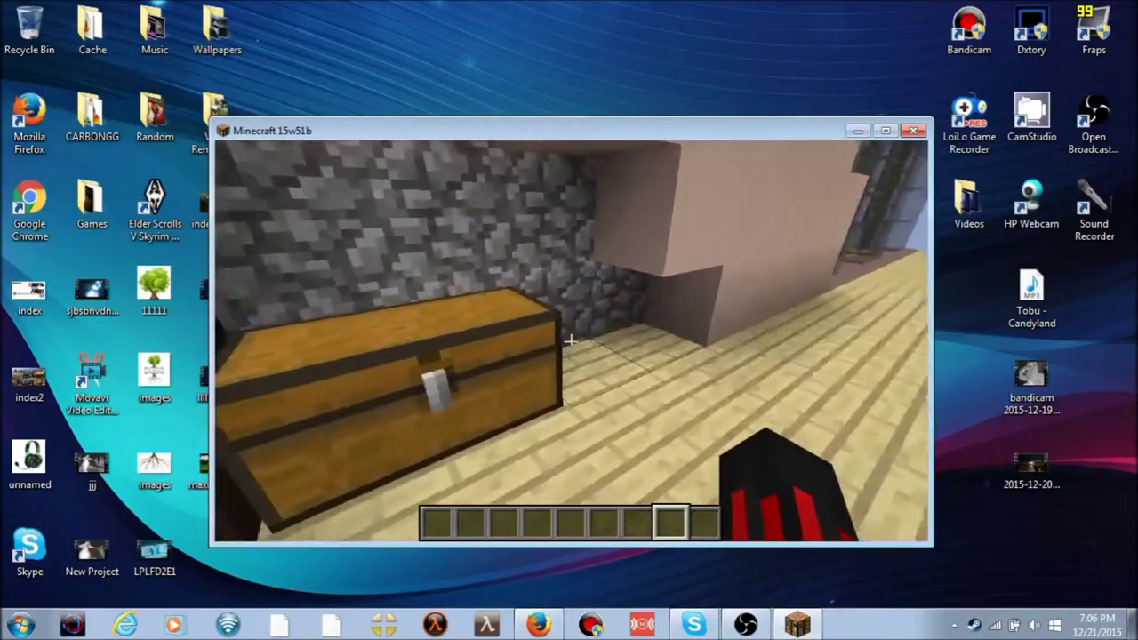
key(Escape)
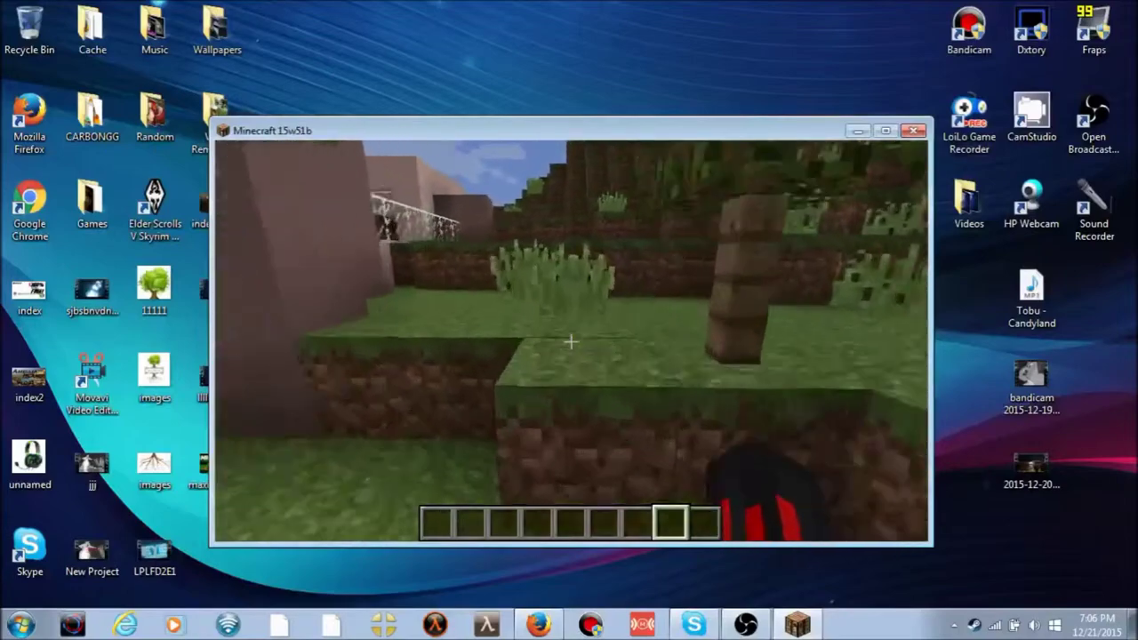
key(w)
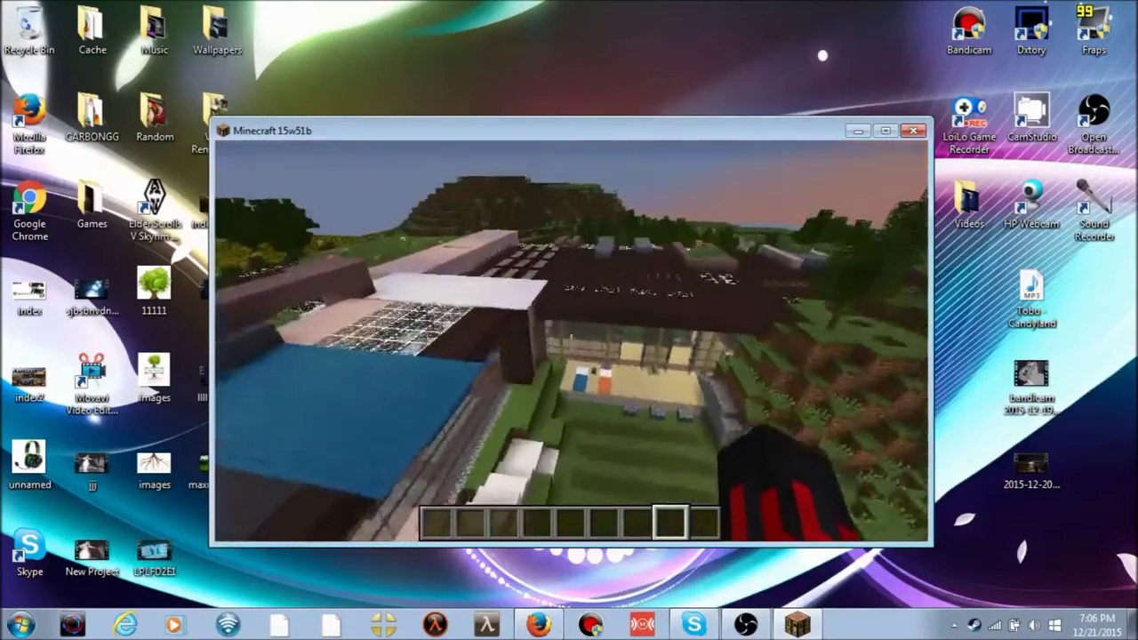
key(w)
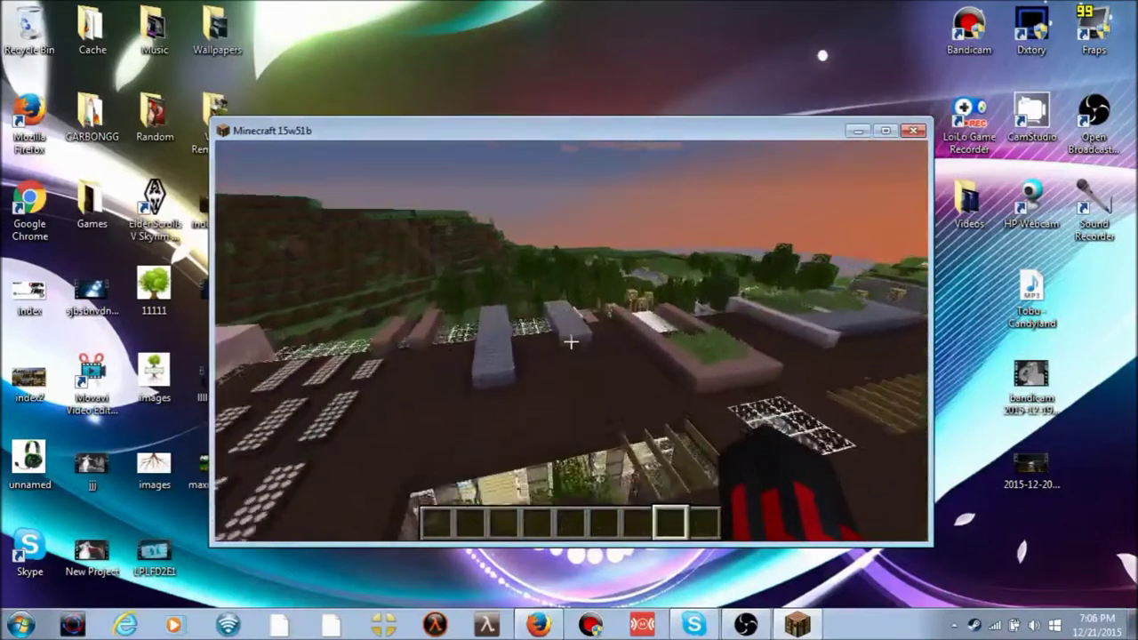